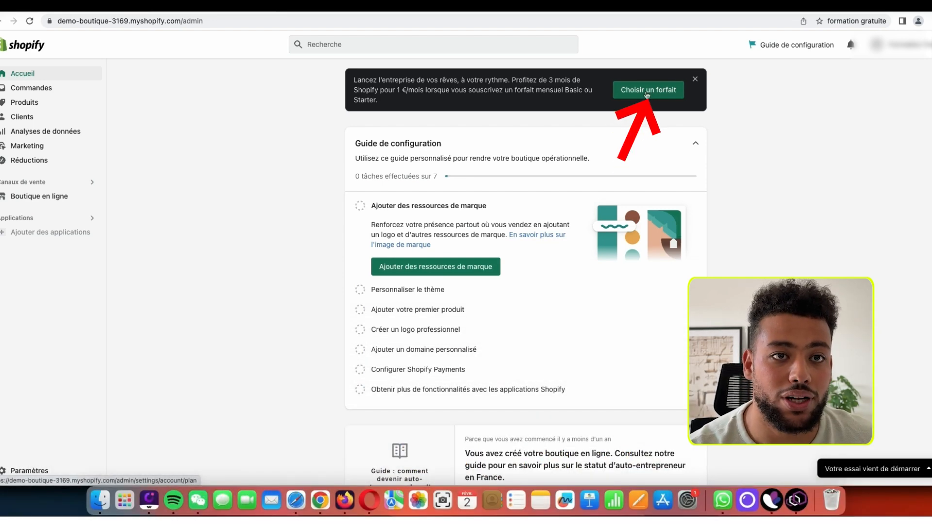
# - Open the subscription plan choices, compare the plans' prices and features, and choose the Basic plan
pyautogui.click(647, 90)
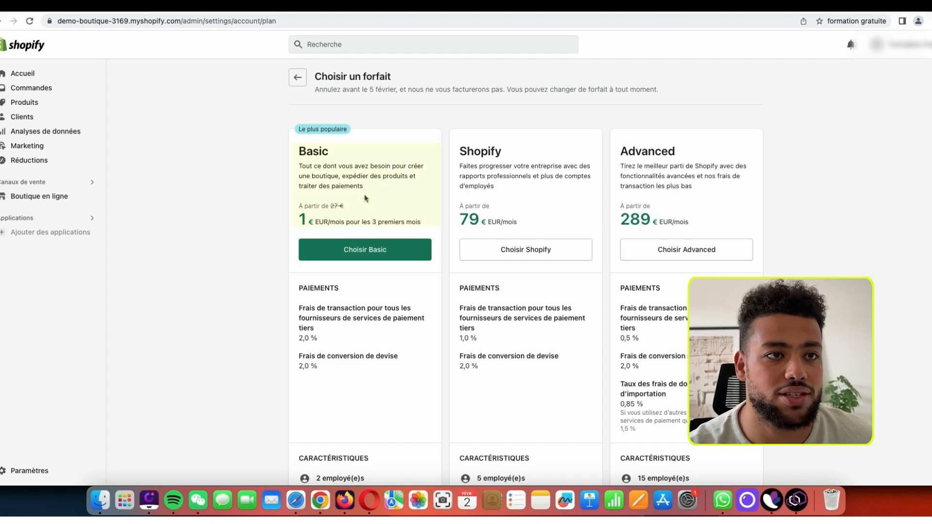
pyautogui.scroll(-4, 363, 195)
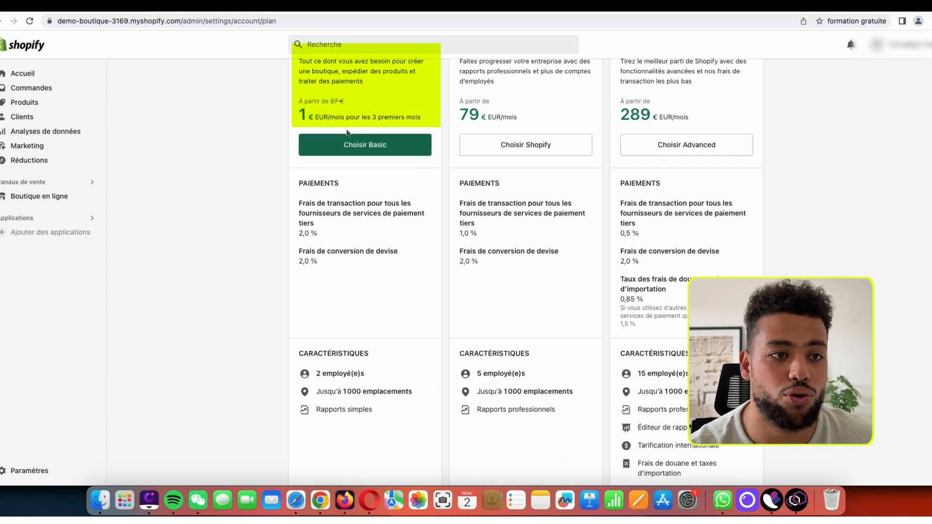
pyautogui.scroll(-1, 358, 155)
pyautogui.scroll(1, 357, 151)
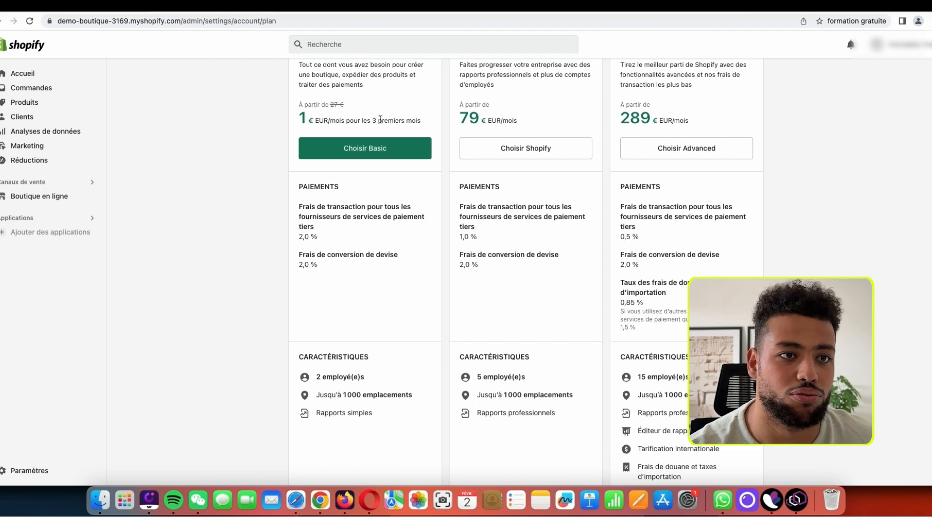
pyautogui.scroll(3, 380, 119)
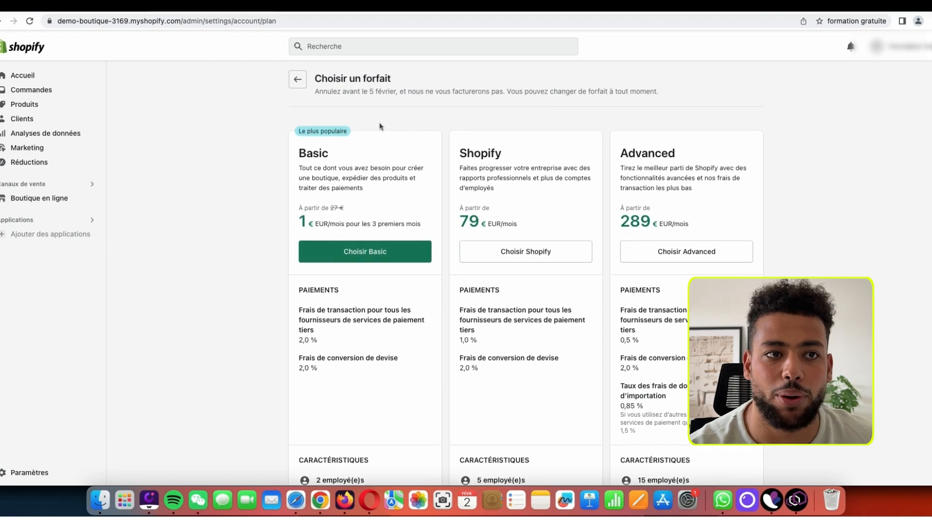
pyautogui.click(382, 256)
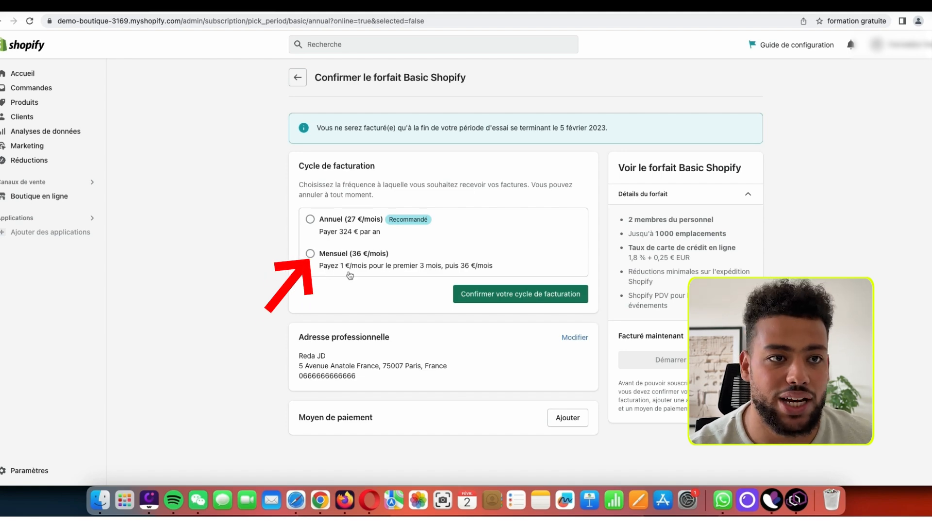
# - Select the monthly billing cycle (Mensuel) for the Basic plan, confirm it and check the business address details
pyautogui.click(378, 255)
pyautogui.click(558, 294)
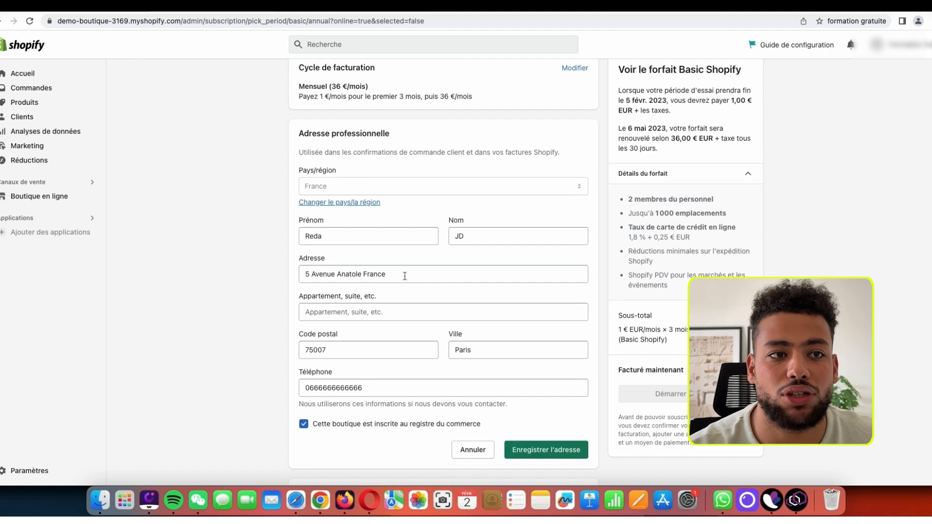
pyautogui.scroll(-2, 389, 306)
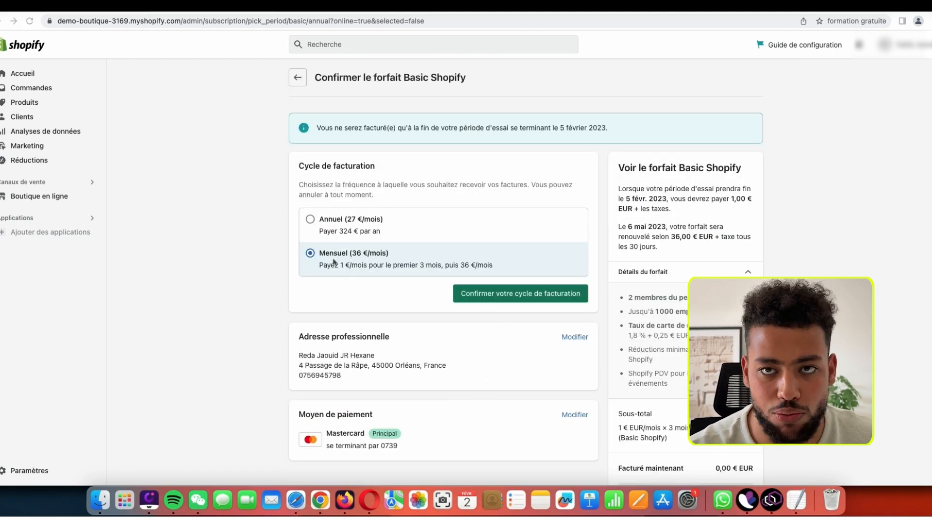
pyautogui.click(522, 298)
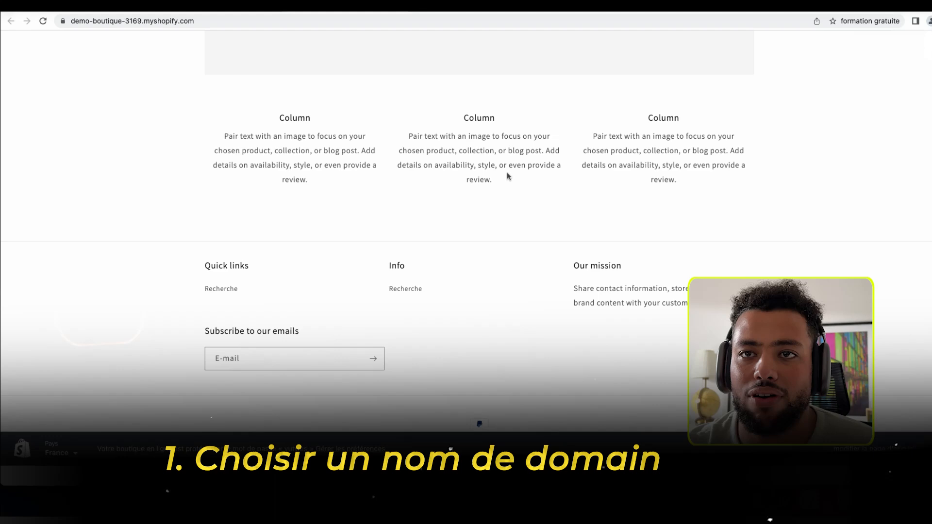
# - Leave the storefront for the store's admin and open the Domaines page in the settings
pyautogui.scroll(15, 507, 174)
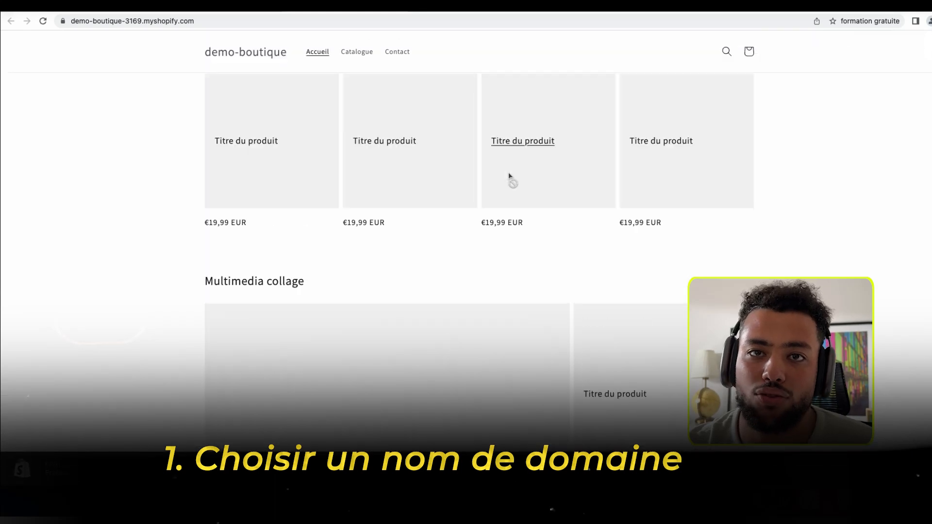
pyautogui.click(210, 21)
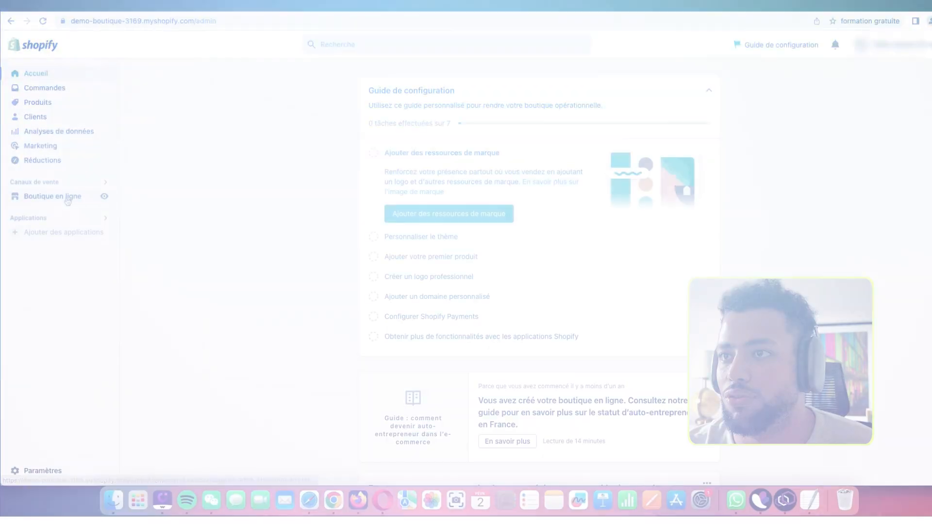
pyautogui.click(68, 201)
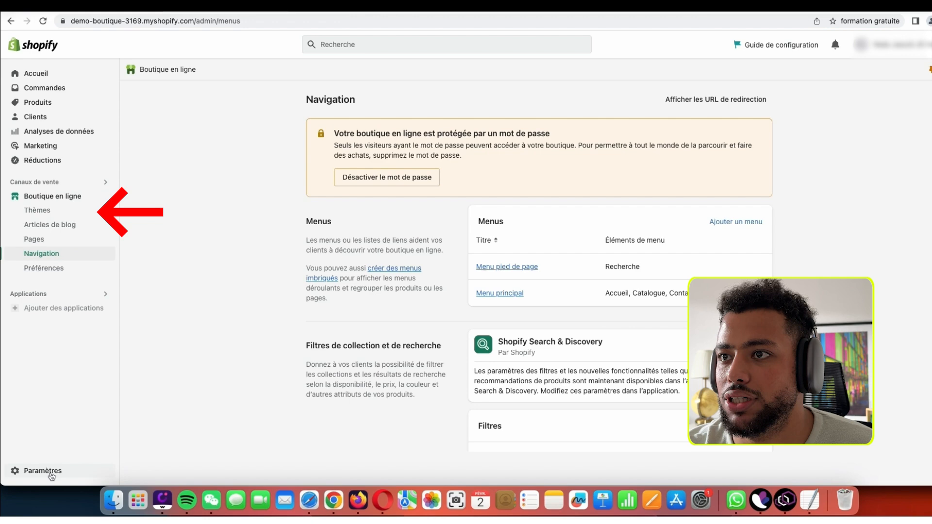
pyautogui.click(51, 474)
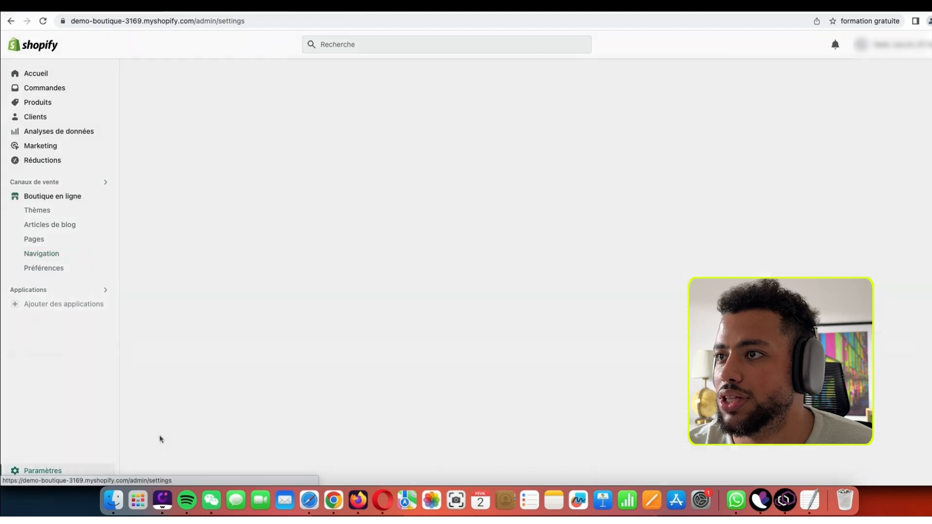
pyautogui.click(226, 363)
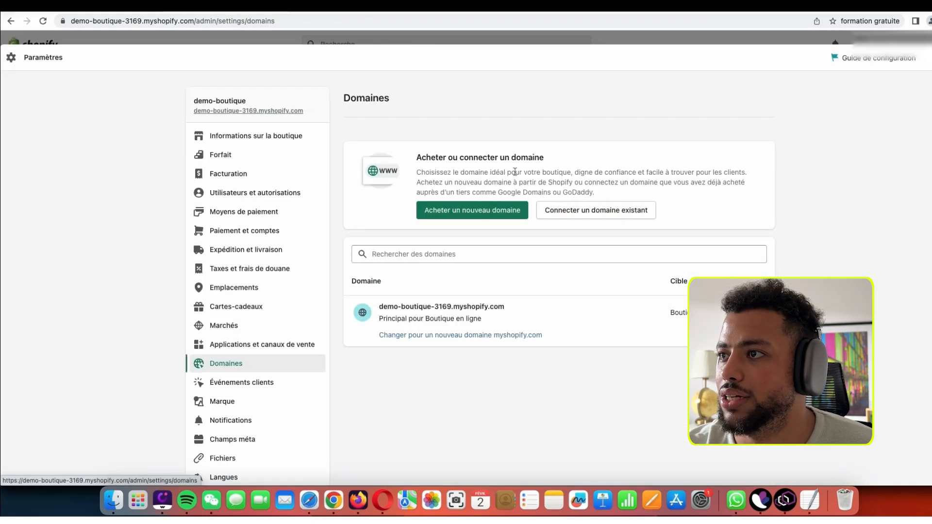
# - Search for a new domain named Hauzicon and choose to buy Hauzicon.com
pyautogui.click(493, 211)
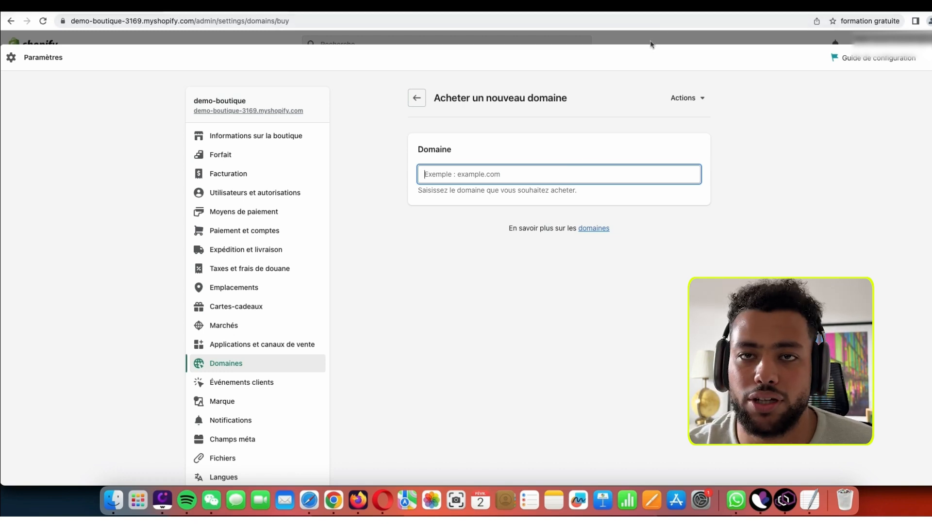
pyautogui.write('Hauzicon')
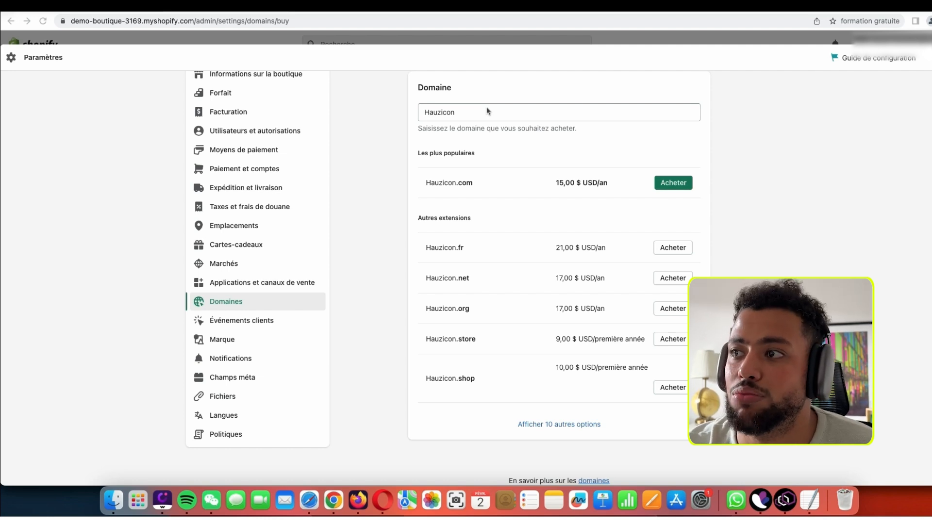
pyautogui.click(487, 111)
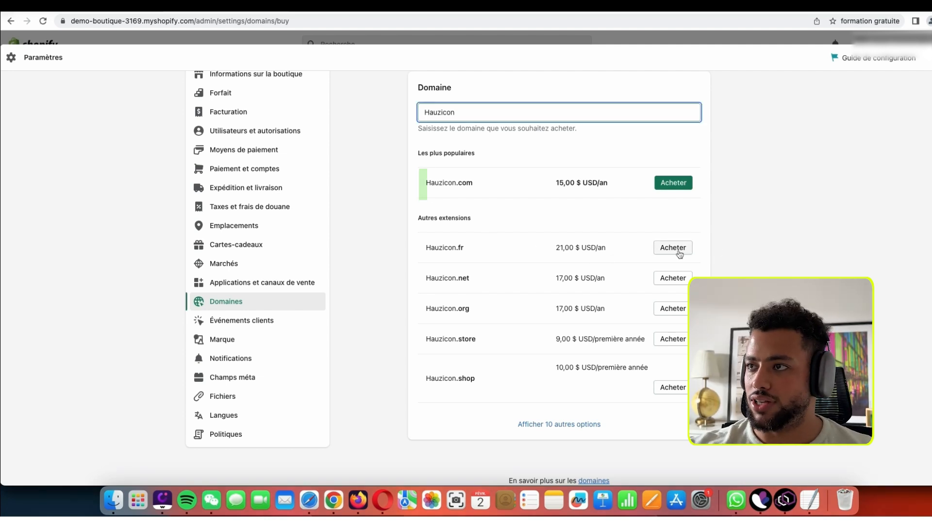
pyautogui.click(674, 187)
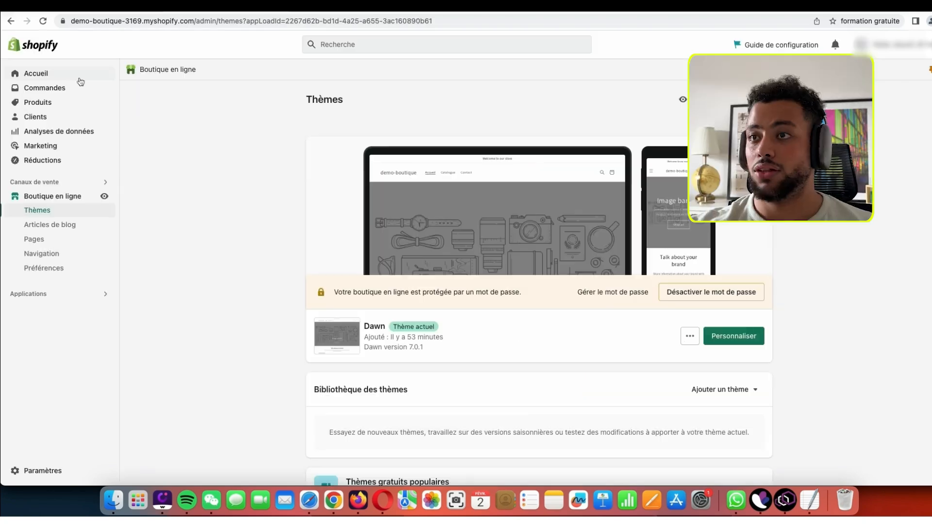
# - Disable the online store's password protection from the Thèmes page and dismiss the store opening message
pyautogui.click(79, 78)
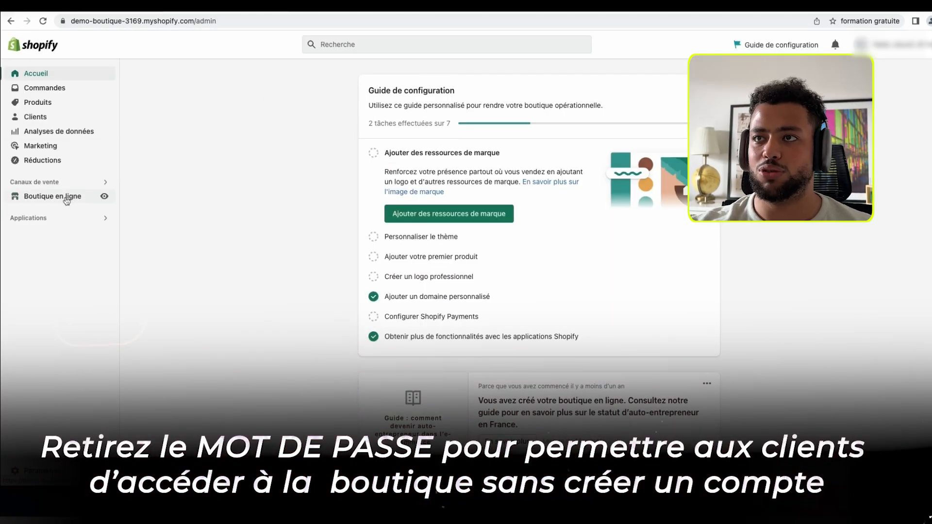
pyautogui.click(66, 199)
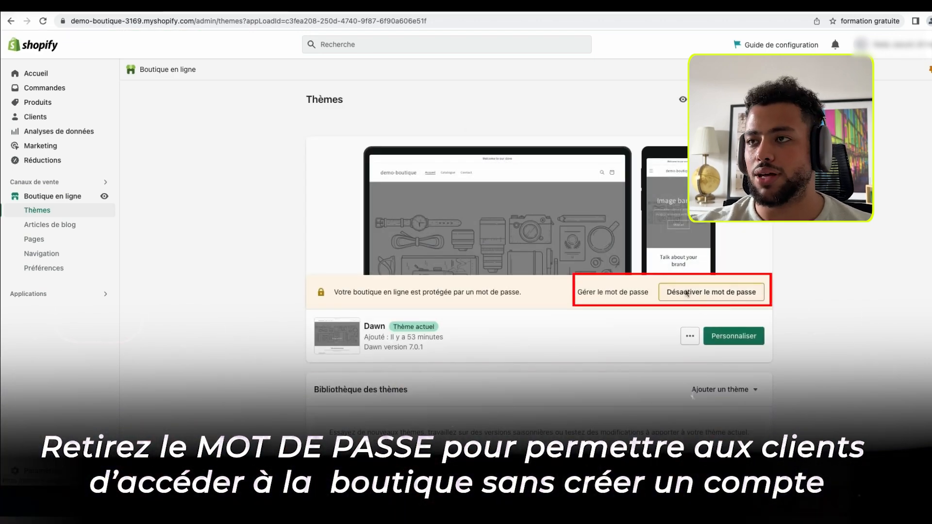
pyautogui.click(686, 293)
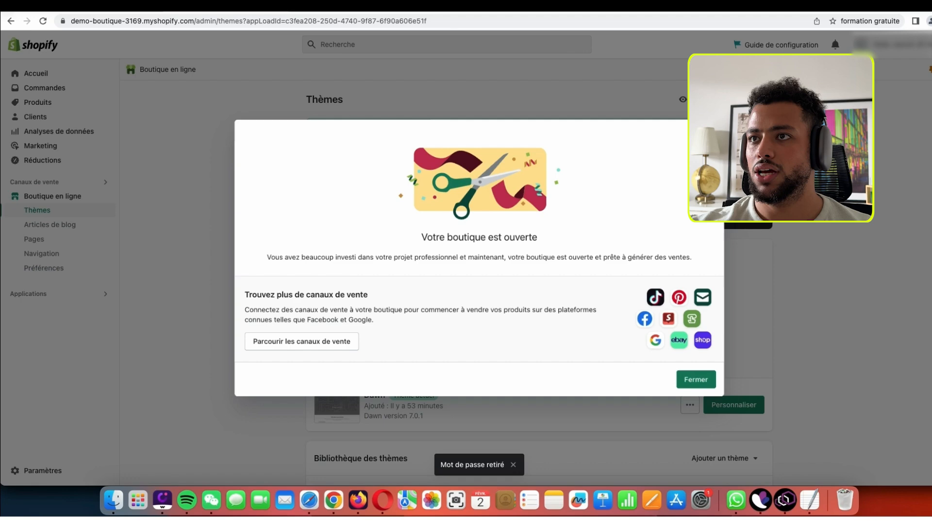
pyautogui.click(711, 132)
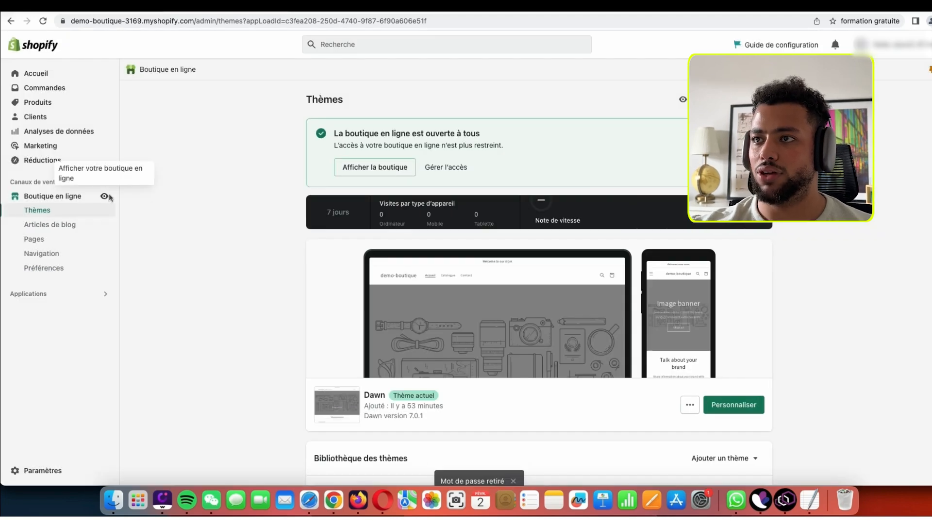
# - View the online store, reload it at hauzicon.com without the extra URL parameters, and look over its home page
pyautogui.click(104, 196)
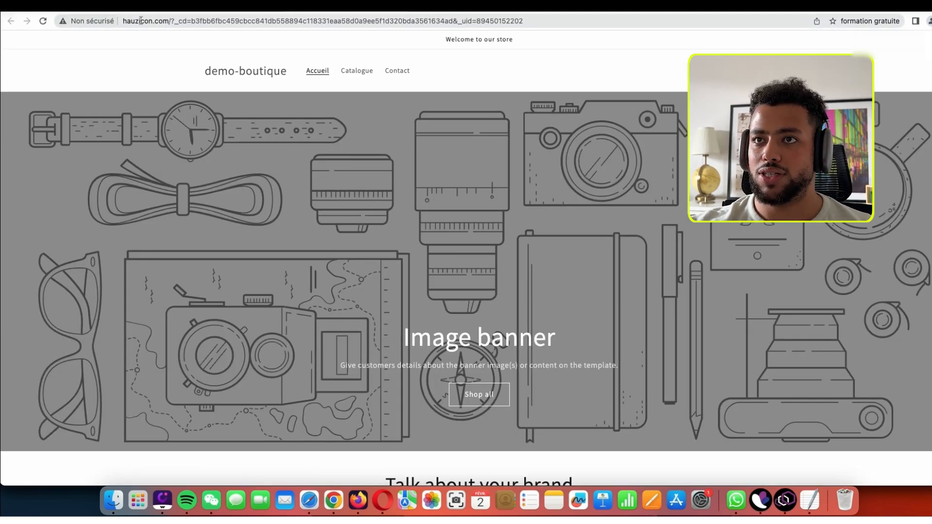
pyautogui.click(177, 20)
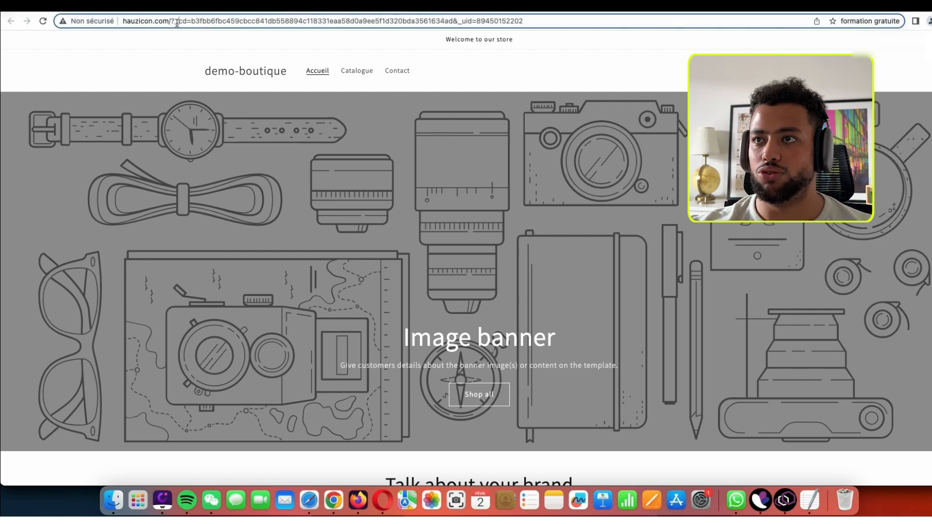
pyautogui.click(174, 22)
pyautogui.moveTo(174, 22); pyautogui.dragTo(603, 34)
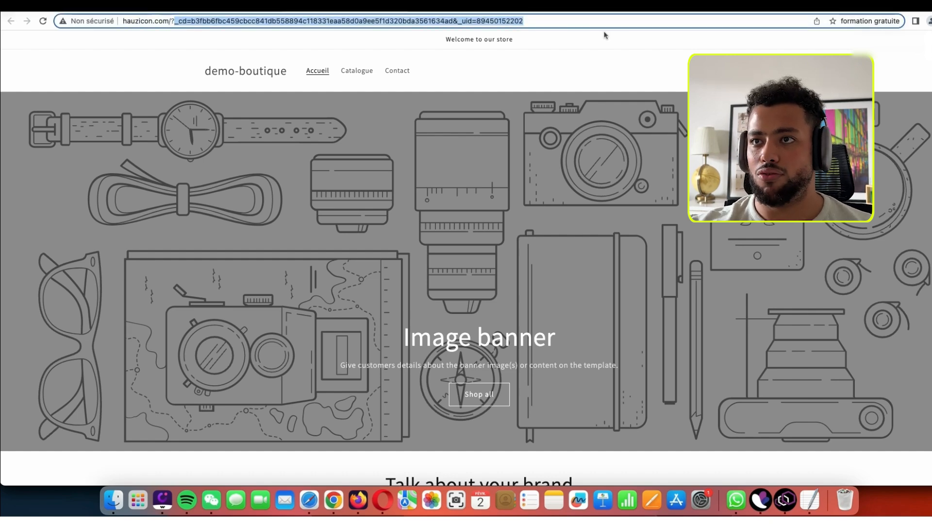
pyautogui.press('BackSpace')
pyautogui.press('Return')
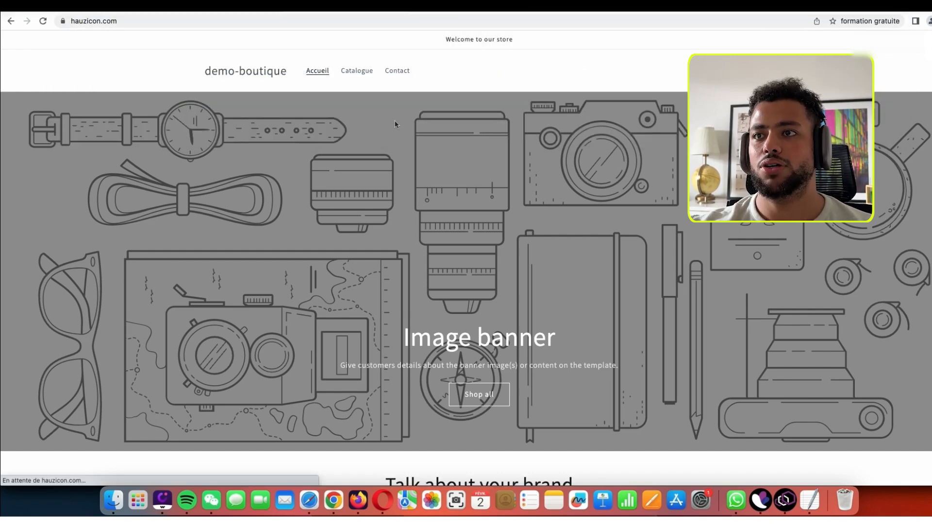
pyautogui.scroll(-10, 383, 116)
pyautogui.scroll(8, 537, 98)
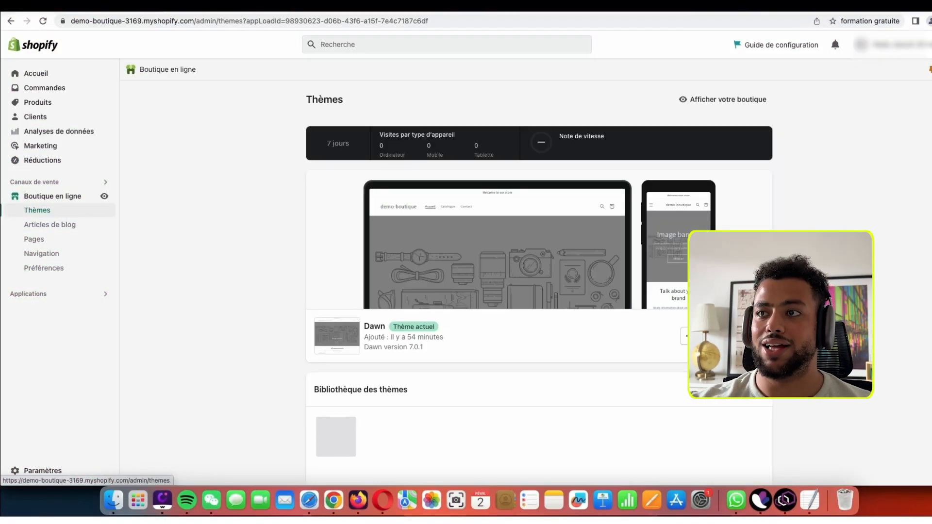
# - Visit the theme store from the theme library and filter the full theme list to free themes
pyautogui.scroll(-2, 539, 282)
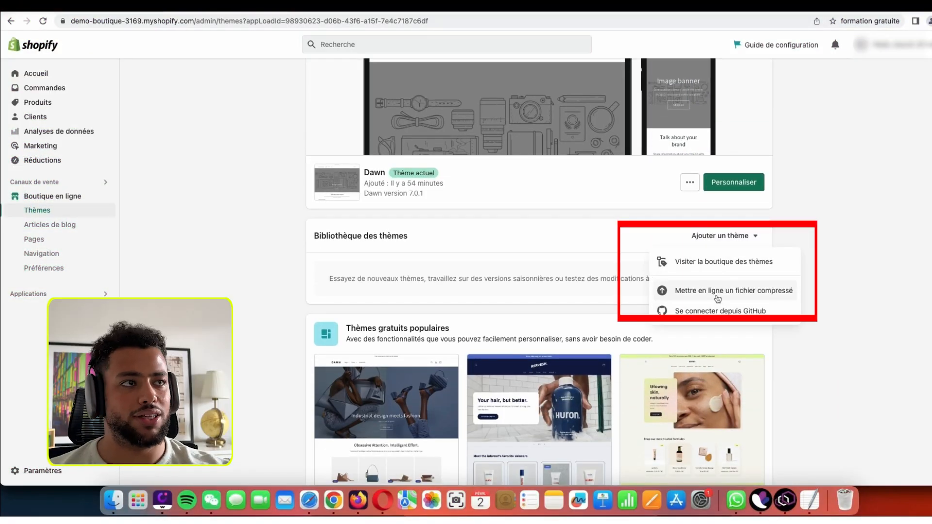
pyautogui.click(709, 265)
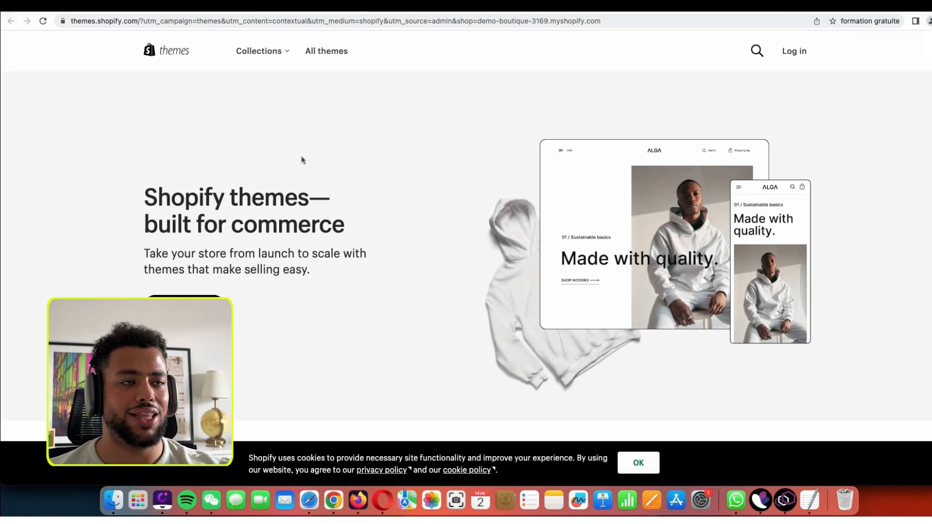
pyautogui.scroll(-4, 335, 160)
pyautogui.scroll(-8, 338, 161)
pyautogui.scroll(6, 336, 159)
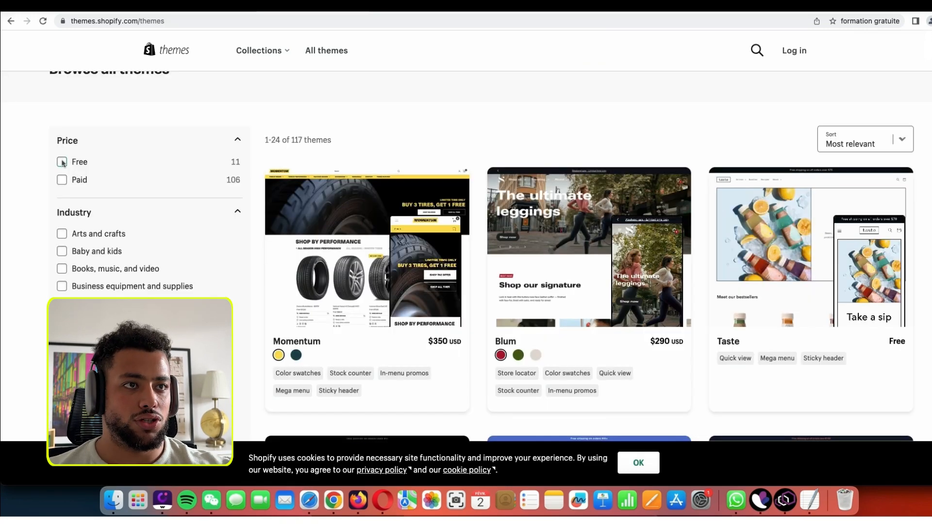
pyautogui.click(62, 160)
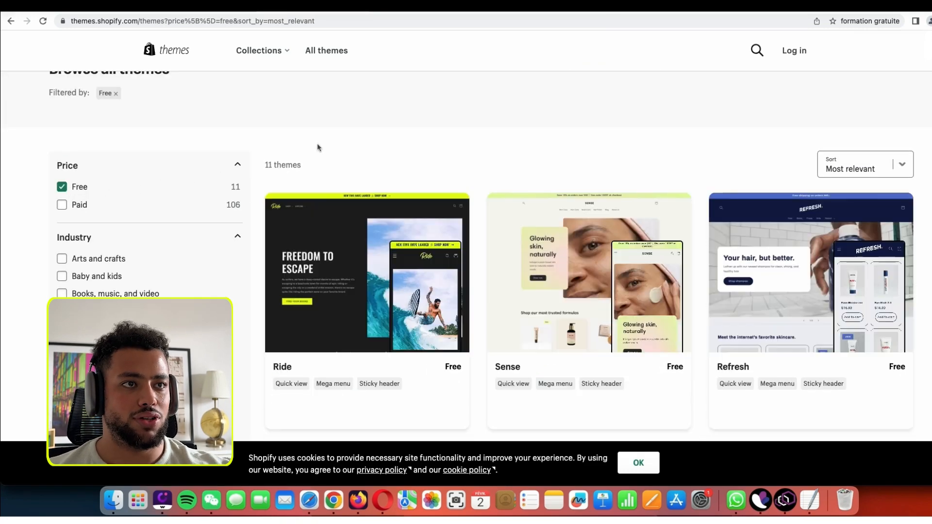
# - Look through the full list of free themes and return to the Ride theme
pyautogui.scroll(-4, 535, 148)
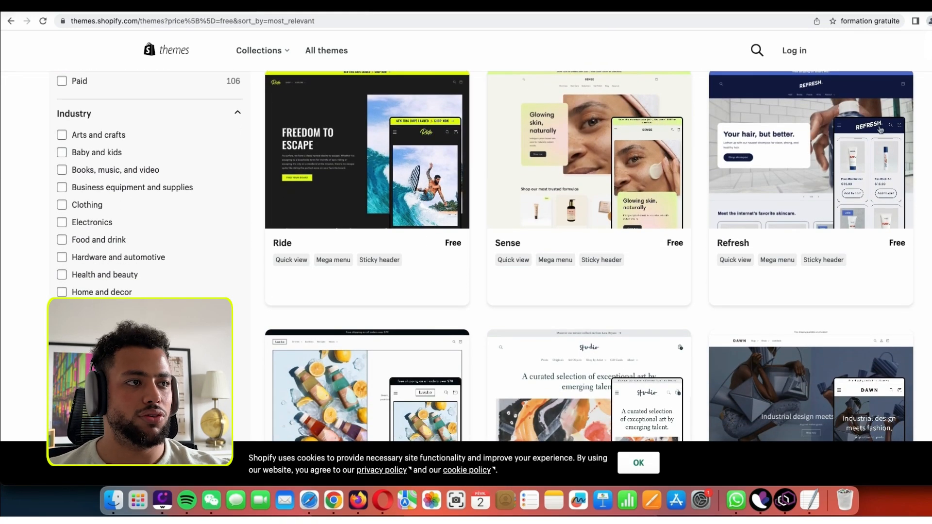
pyautogui.scroll(-6, 801, 243)
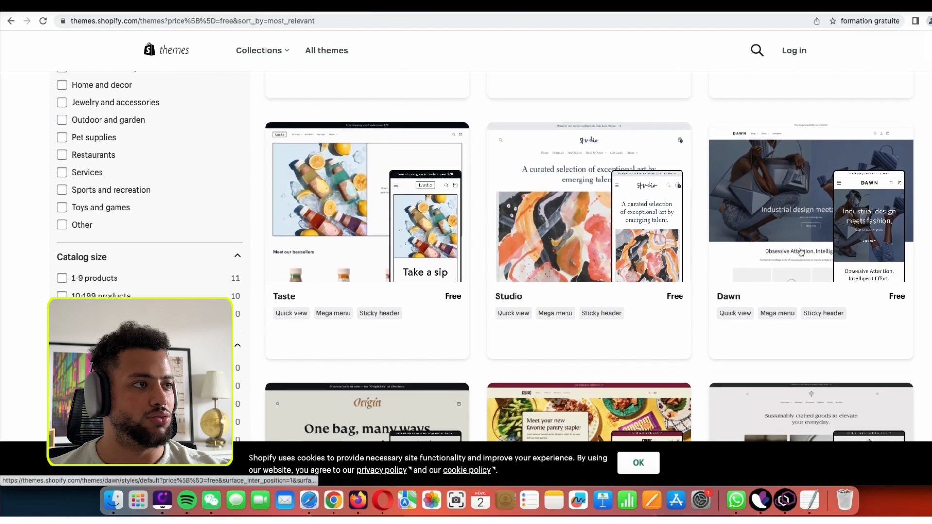
pyautogui.scroll(-7, 779, 239)
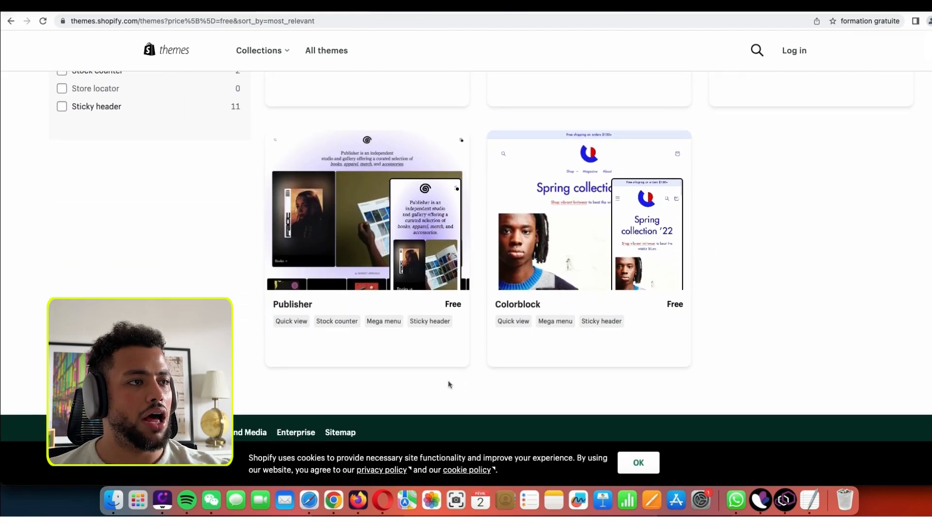
pyautogui.scroll(20, 609, 194)
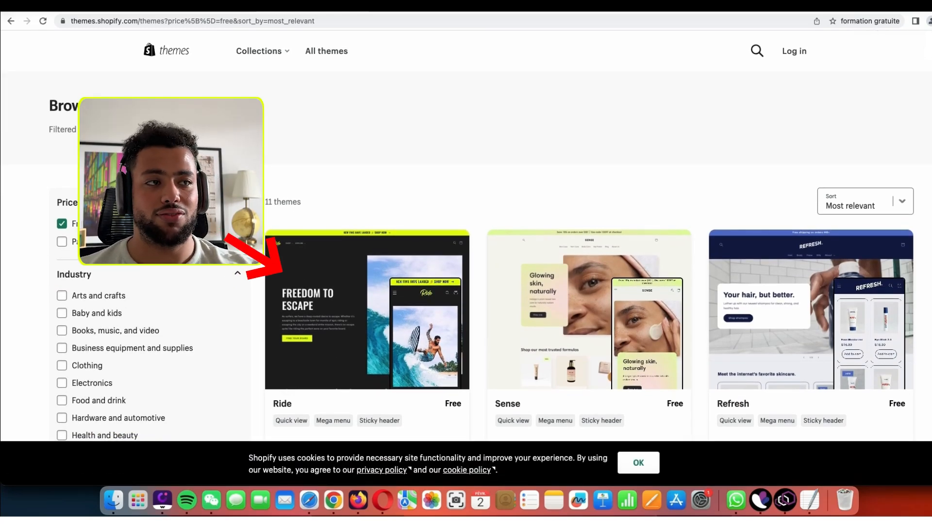
pyautogui.scroll(-2, 398, 265)
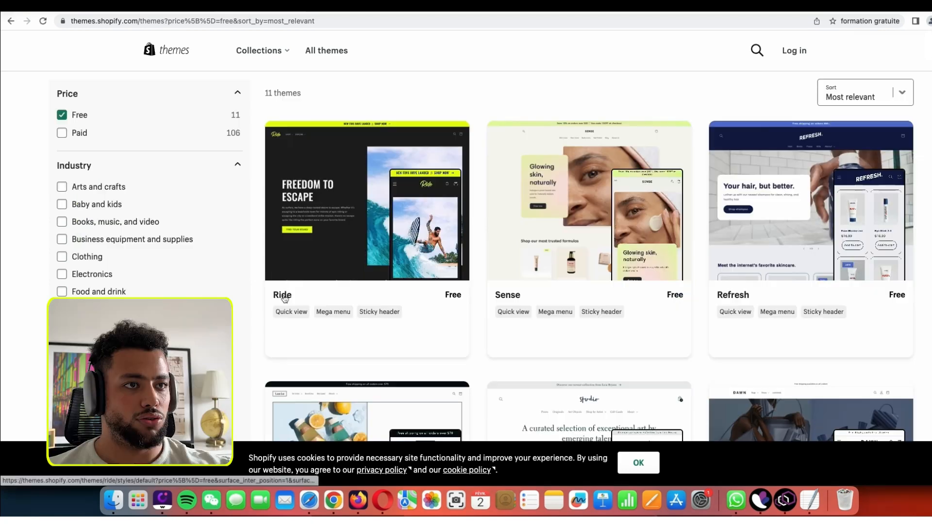
# - View the Ride theme's page in the theme store and try the theme on the store using the existing Shopify account
pyautogui.click(398, 265)
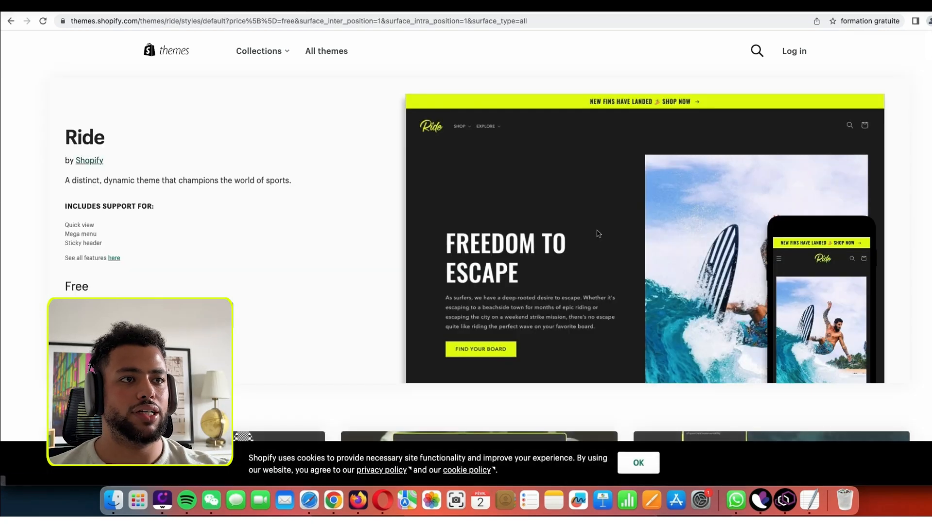
pyautogui.scroll(-2, 244, 213)
pyautogui.scroll(1, 243, 225)
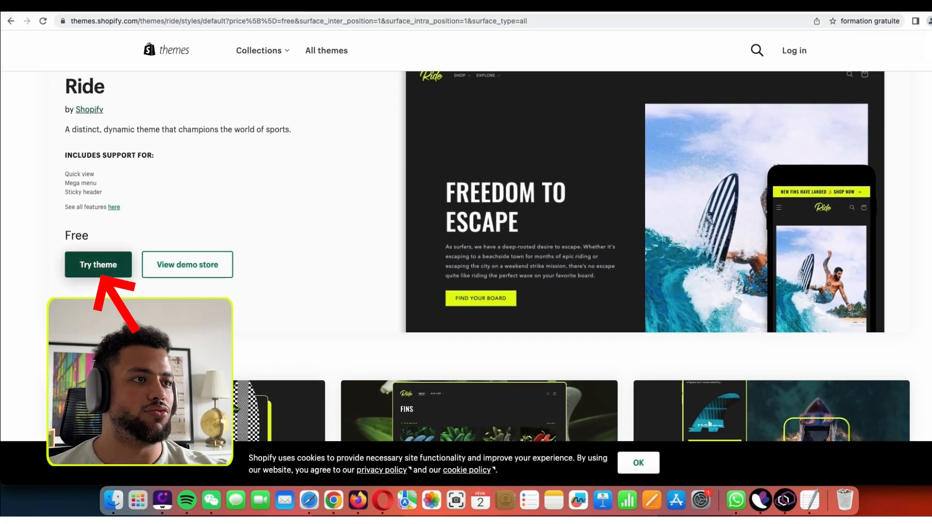
pyautogui.click(101, 273)
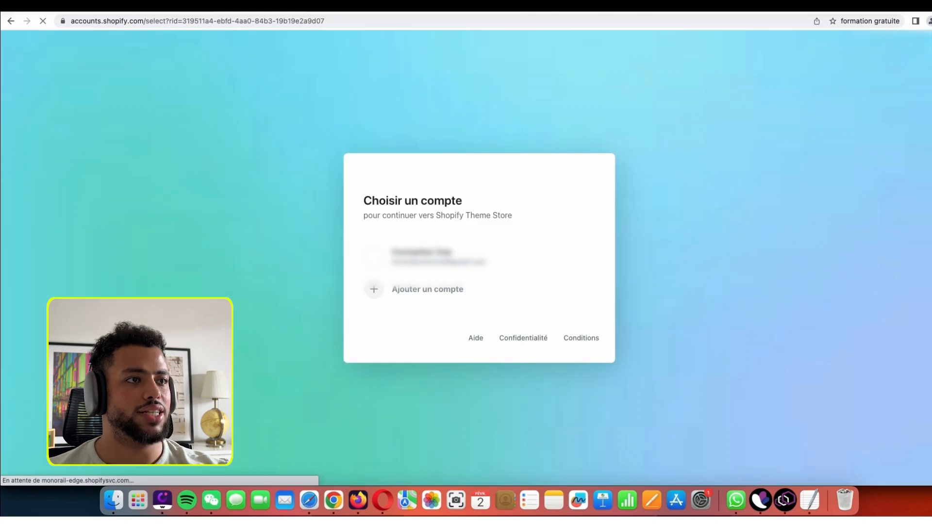
pyautogui.click(605, 269)
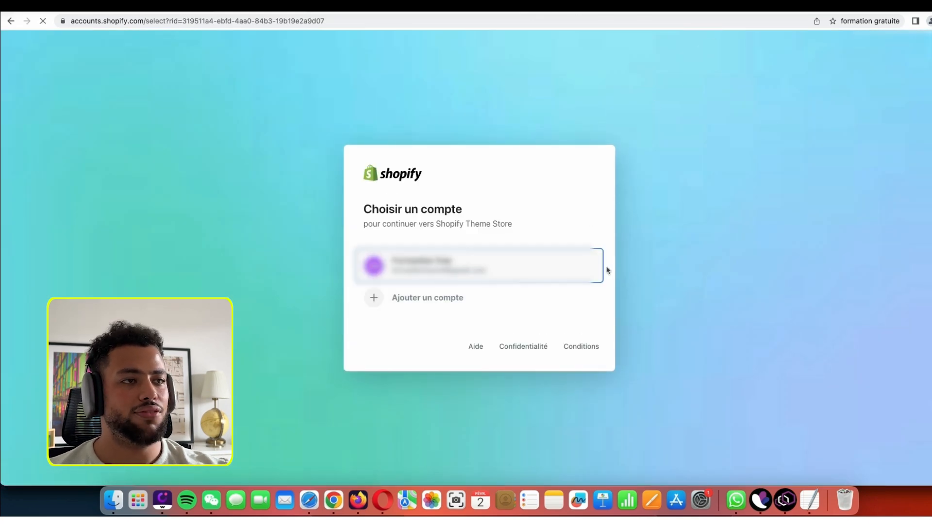
# - Publish the Ride theme from the theme library as the store's current theme
pyautogui.scroll(-1, 666, 225)
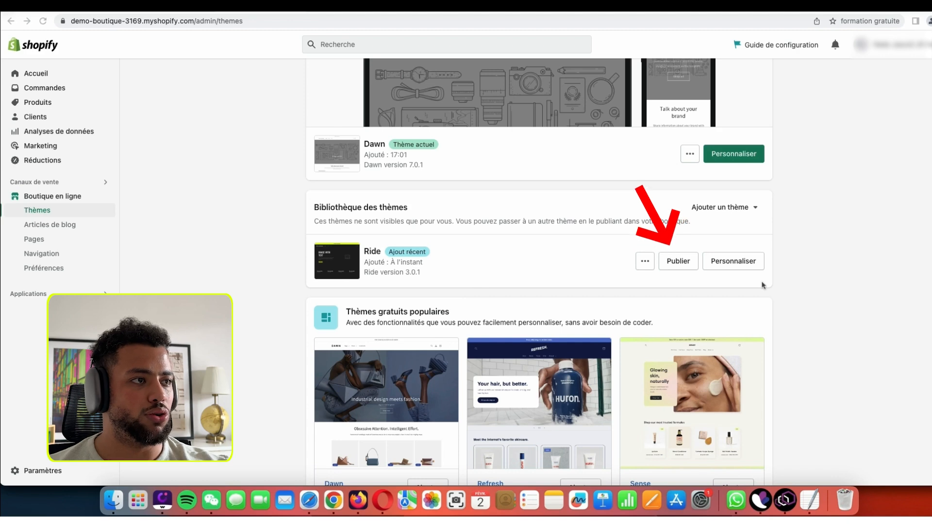
pyautogui.click(678, 261)
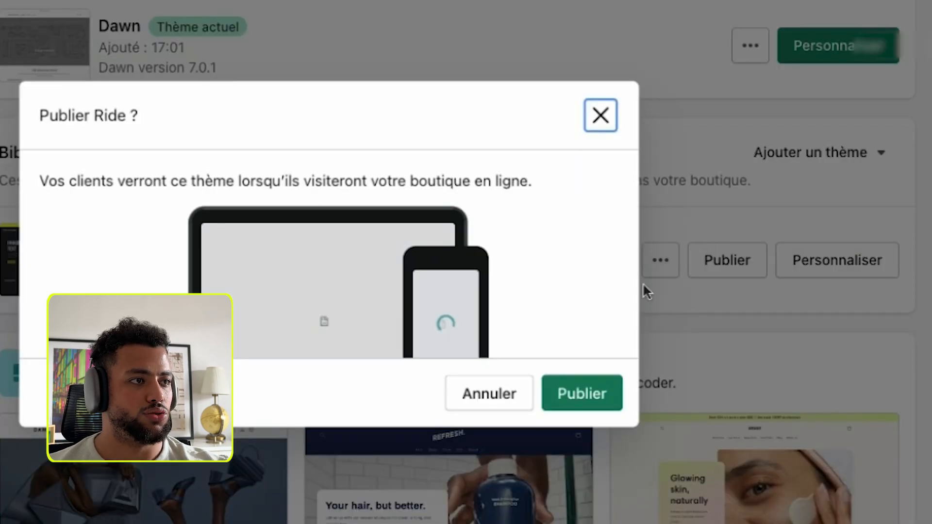
pyautogui.click(605, 397)
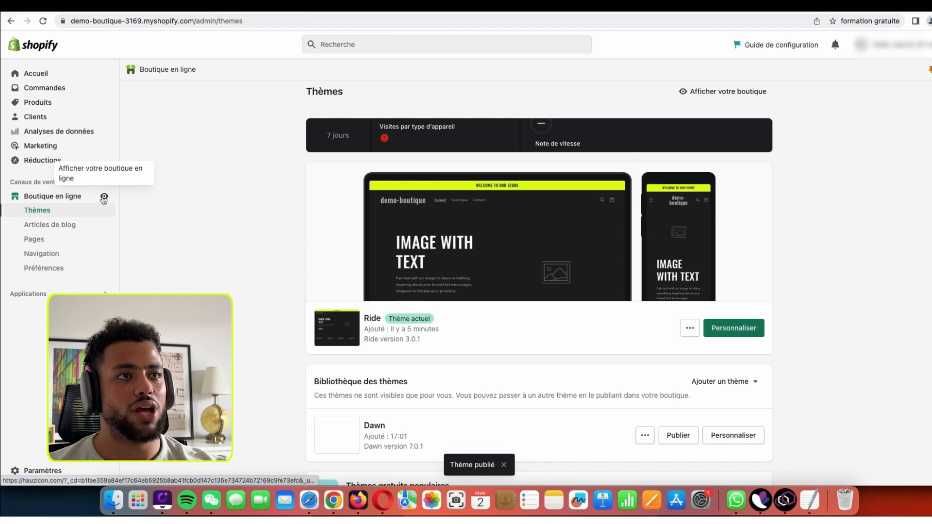
# - View the online store and look over its home page down to the footer
pyautogui.click(104, 198)
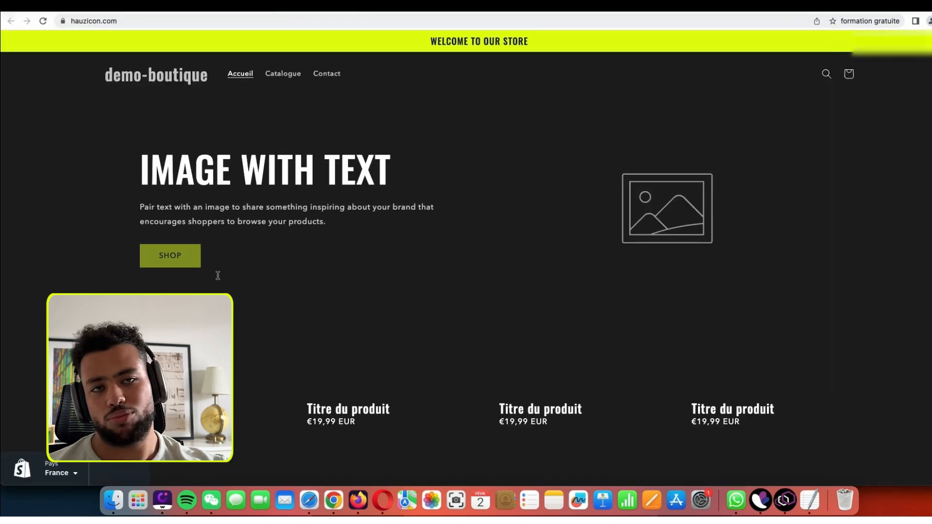
pyautogui.scroll(-5, 529, 204)
pyautogui.scroll(5, 510, 182)
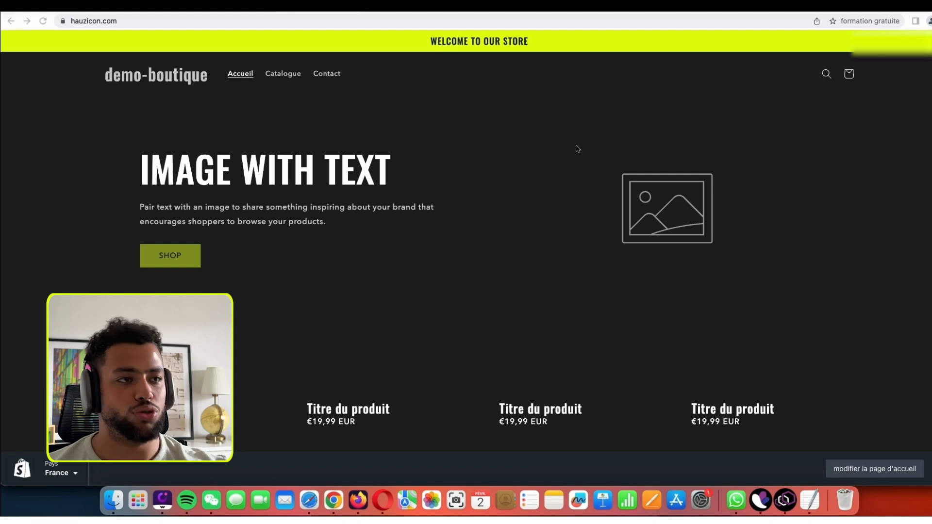
pyautogui.scroll(-10, 503, 202)
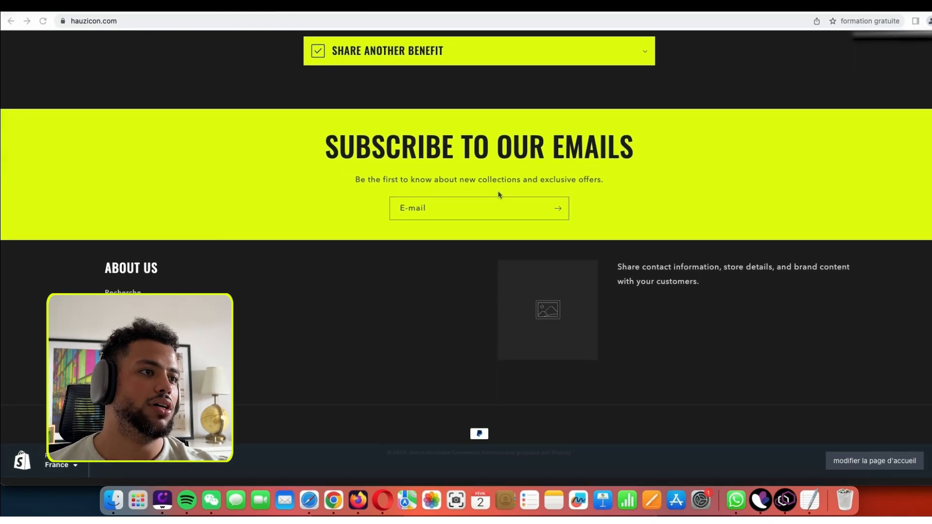
pyautogui.scroll(10, 476, 148)
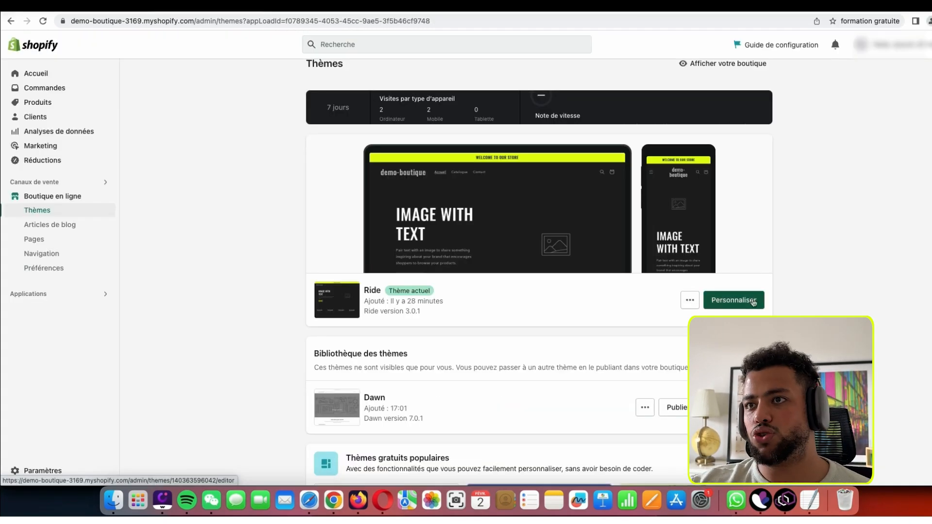
# - Customize the Ride theme and set its Accentuation 1 colour to the blue already in use, #1878B9
pyautogui.click(733, 297)
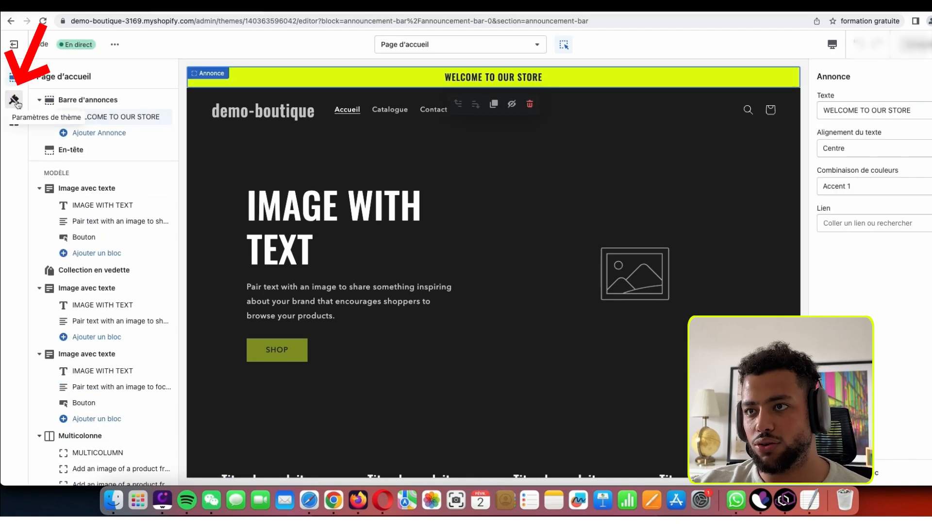
pyautogui.click(14, 100)
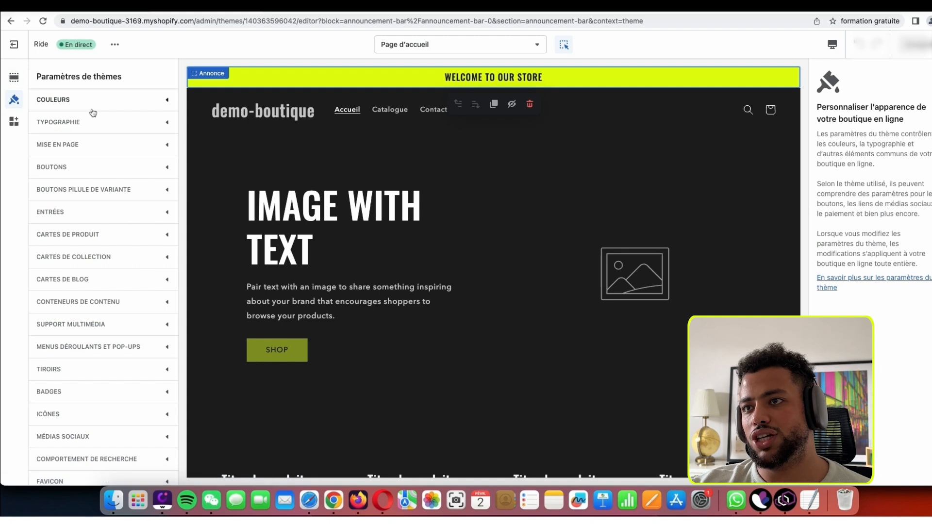
pyautogui.click(73, 111)
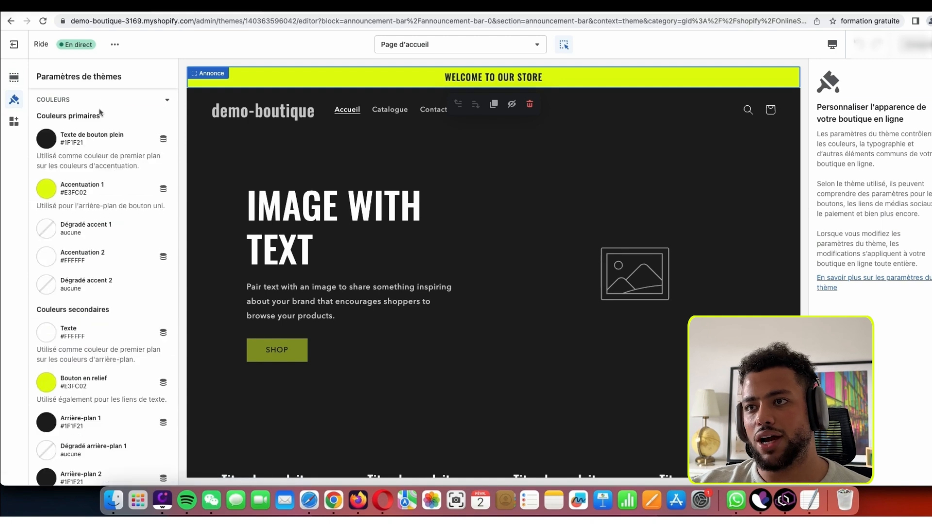
pyautogui.click(44, 192)
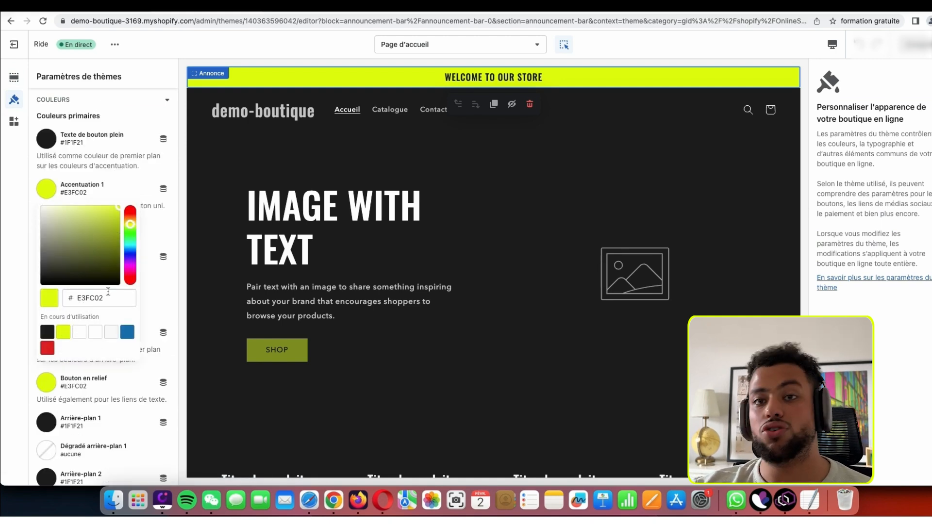
pyautogui.click(127, 332)
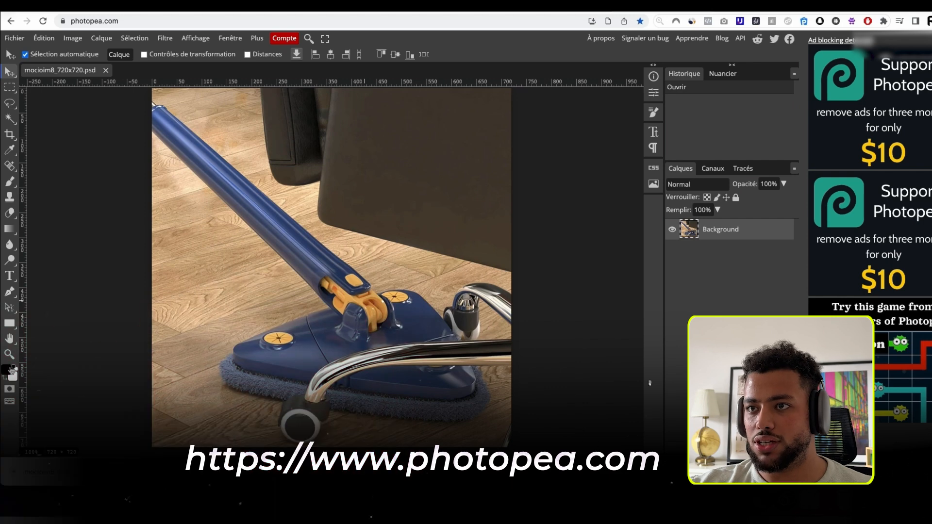
# - Switch to Photopea, sample the mop's blue and orange parts with the foreground colour picker, and select the orange's hex code daac5c
pyautogui.click(9, 371)
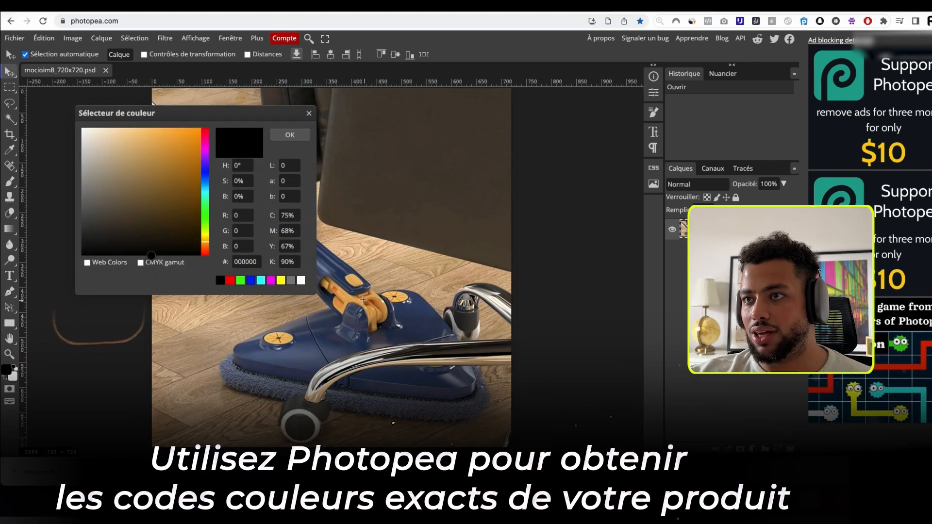
pyautogui.click(363, 299)
pyautogui.moveTo(357, 313); pyautogui.dragTo(333, 357)
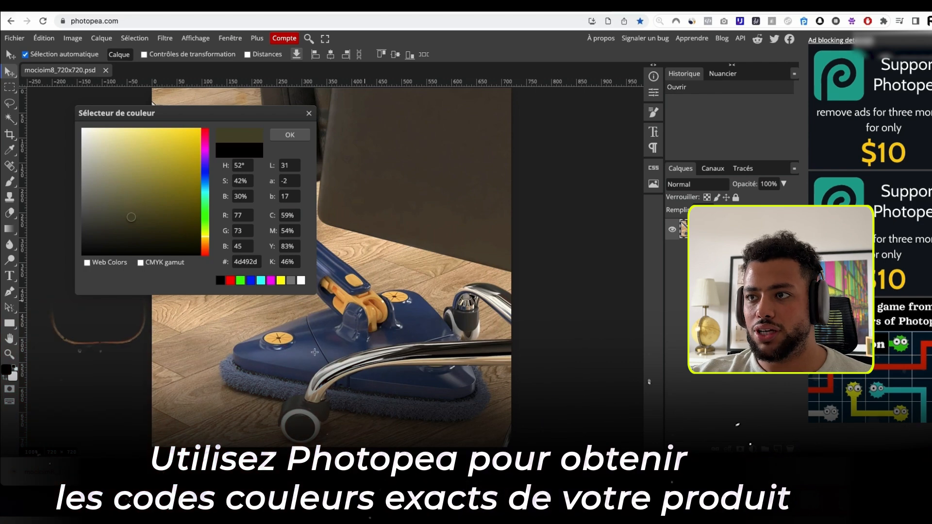
pyautogui.click(327, 345)
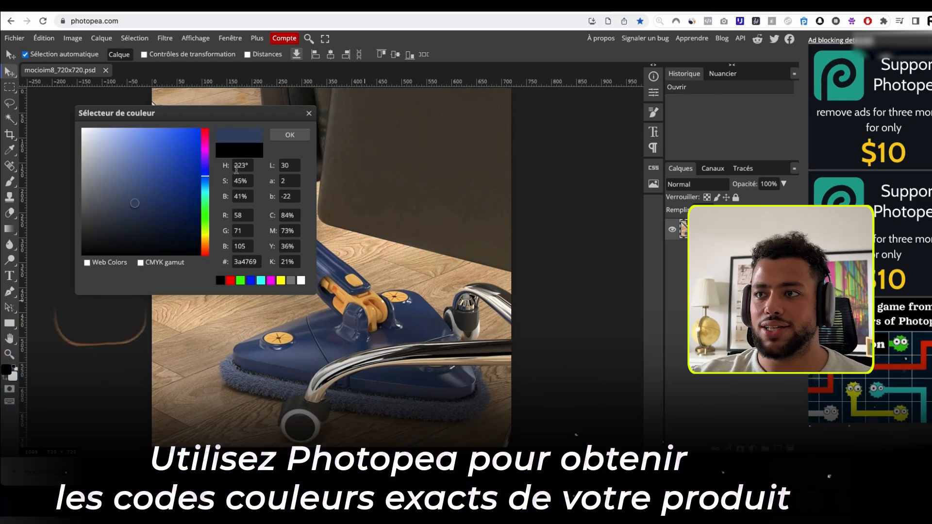
pyautogui.moveTo(371, 299); pyautogui.dragTo(377, 296)
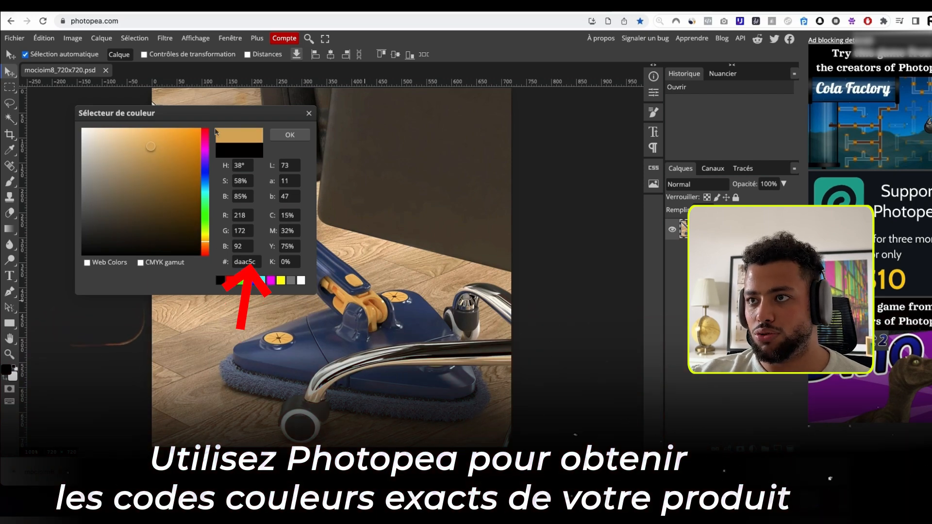
pyautogui.doubleClick(244, 263)
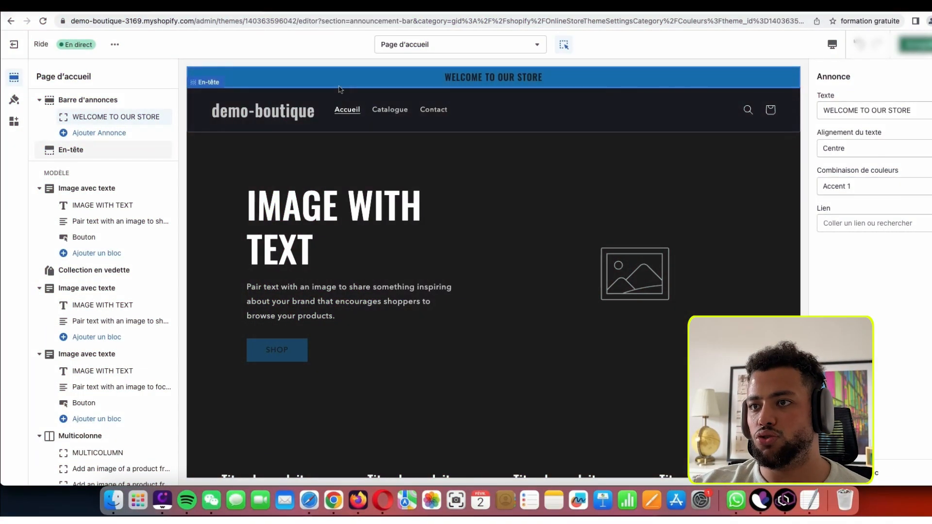
# - Return to the Shopify theme editor, set the Accentuation 1 colour to #DAAC5C and adjust it to a more saturated orange, #E7A737
pyautogui.click(14, 99)
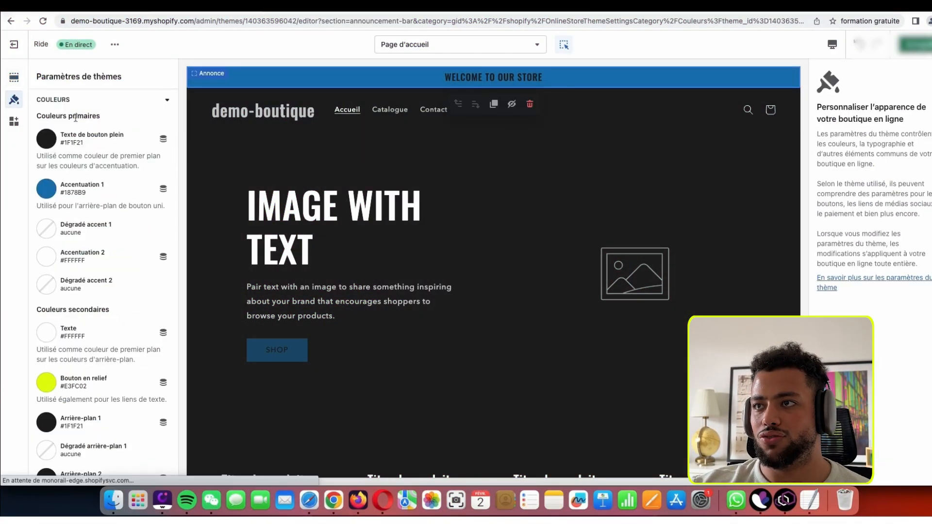
pyautogui.click(44, 190)
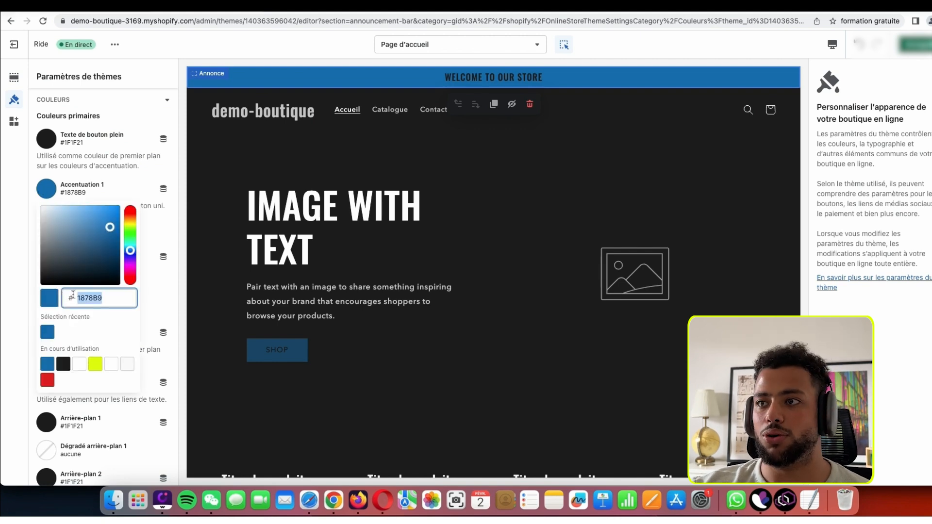
pyautogui.click(120, 323)
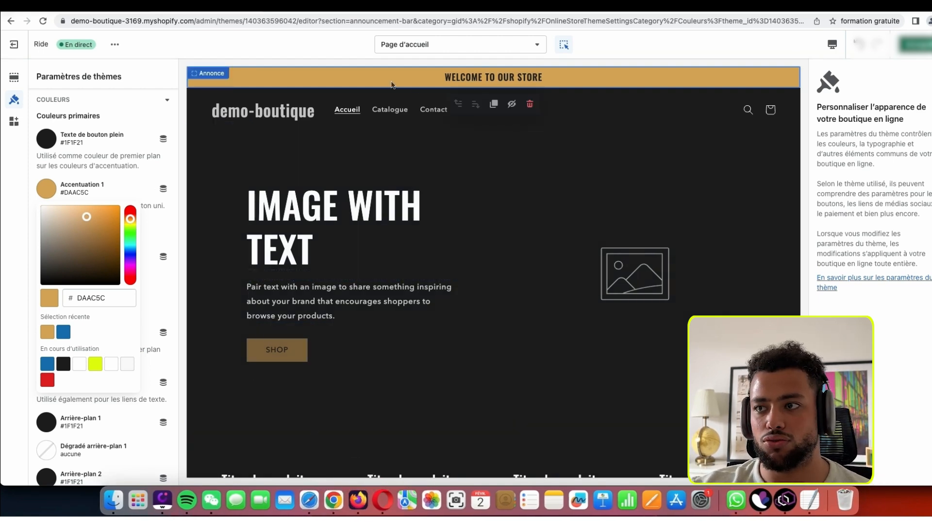
pyautogui.click(80, 223)
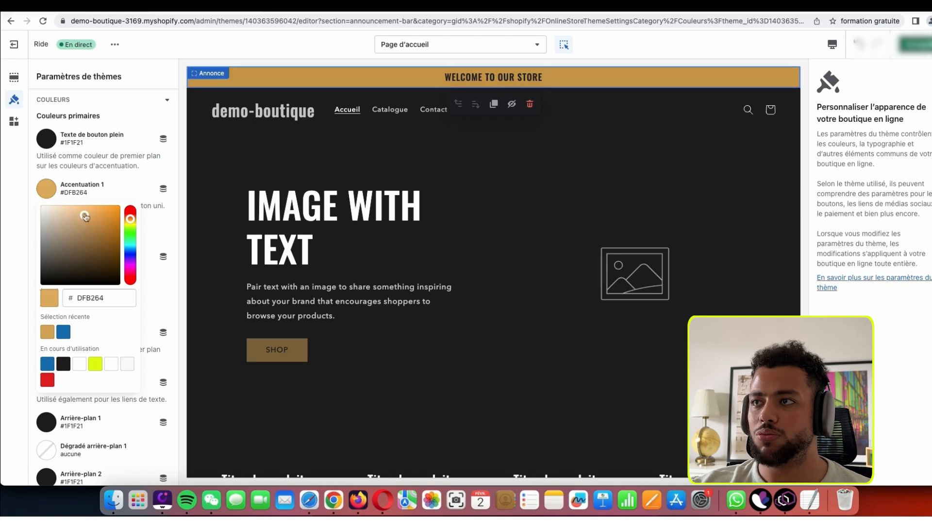
pyautogui.click(106, 214)
pyautogui.click(101, 213)
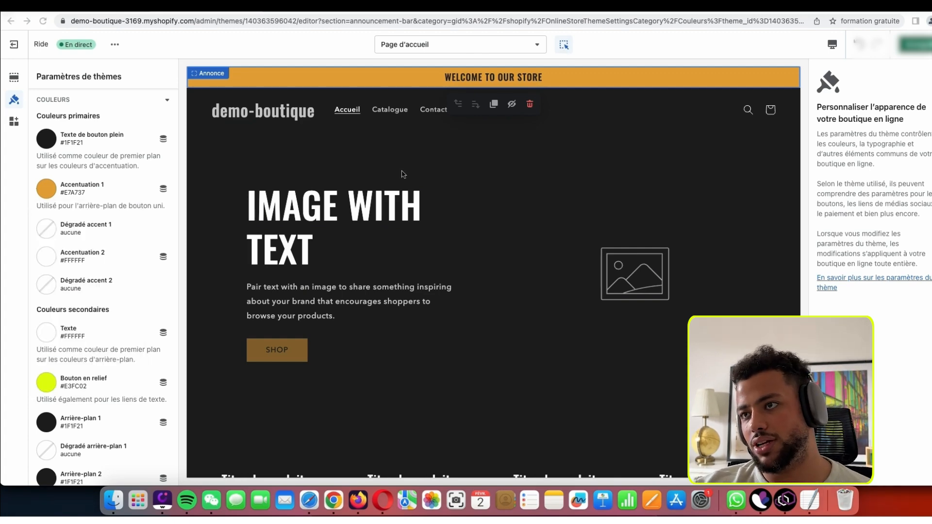
# - Examine how the theme colours look across the home page sections in the theme editor's preview
pyautogui.scroll(-10, 471, 184)
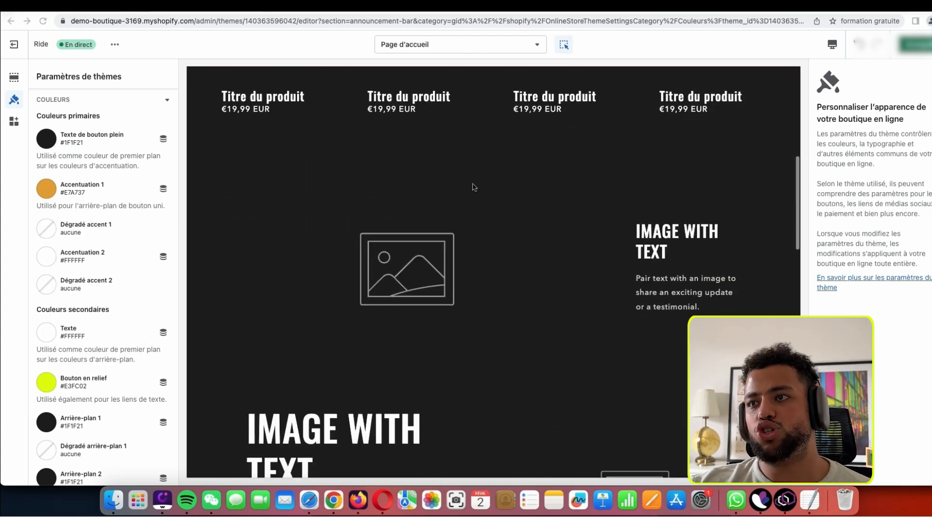
pyautogui.scroll(10, 482, 188)
pyautogui.scroll(2, 565, 143)
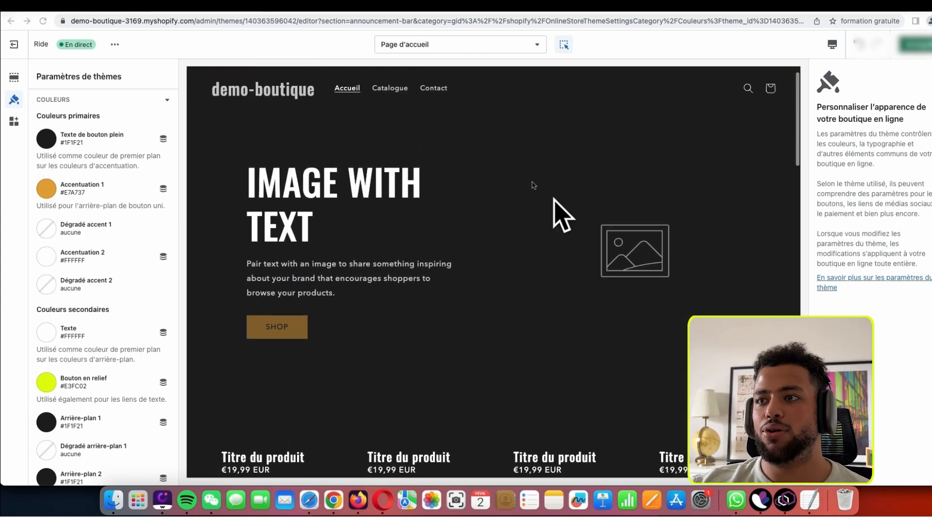
pyautogui.scroll(1, 451, 134)
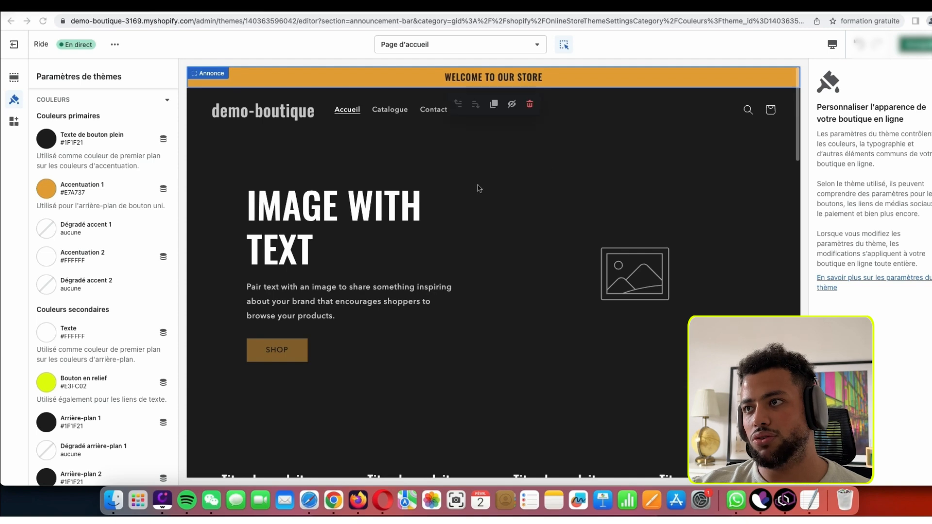
pyautogui.scroll(-5, 635, 171)
pyautogui.scroll(5, 479, 152)
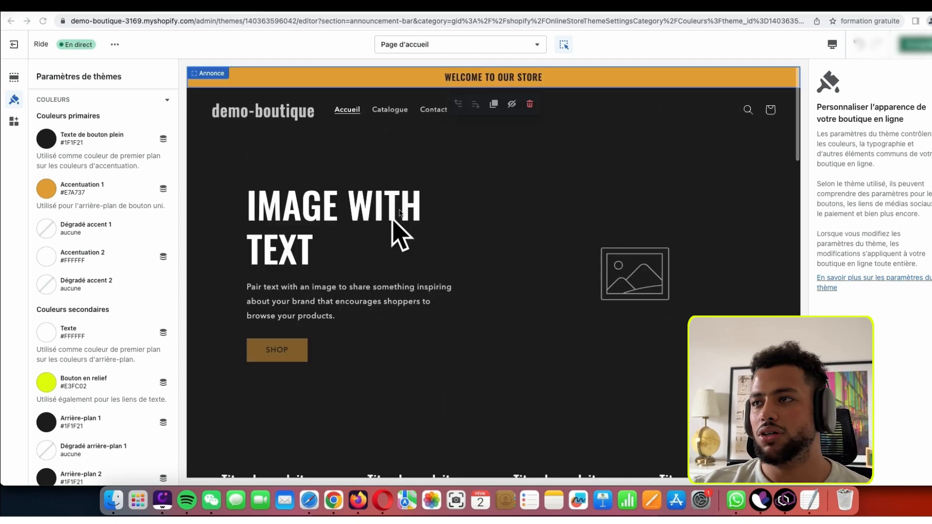
pyautogui.scroll(-5, 515, 180)
pyautogui.scroll(5, 520, 190)
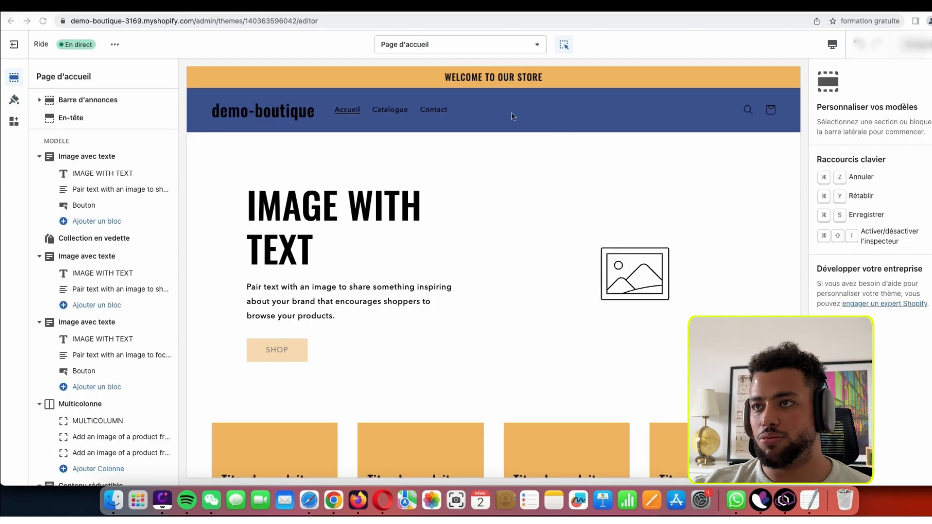
pyautogui.scroll(-5, 554, 189)
pyautogui.scroll(5, 569, 192)
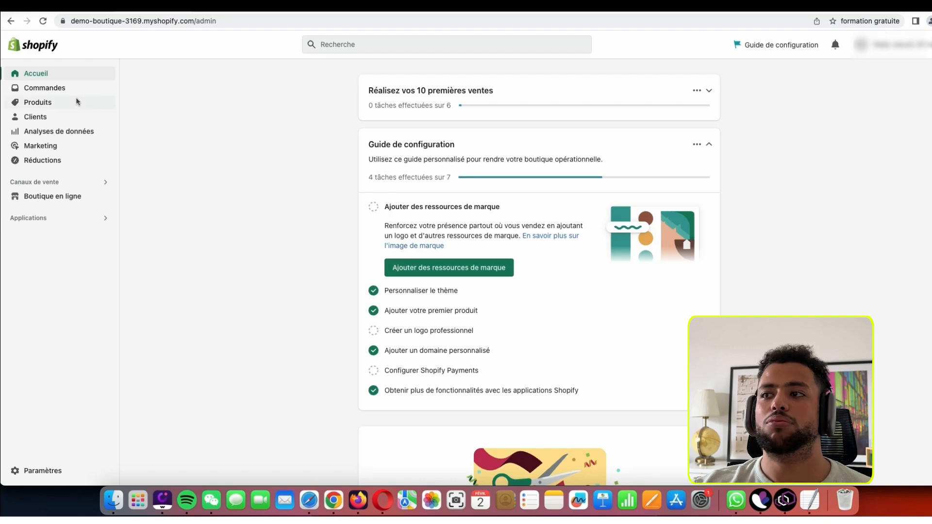
# - Start adding a new product to the store and title it "Cleaner 306°"
pyautogui.click(77, 101)
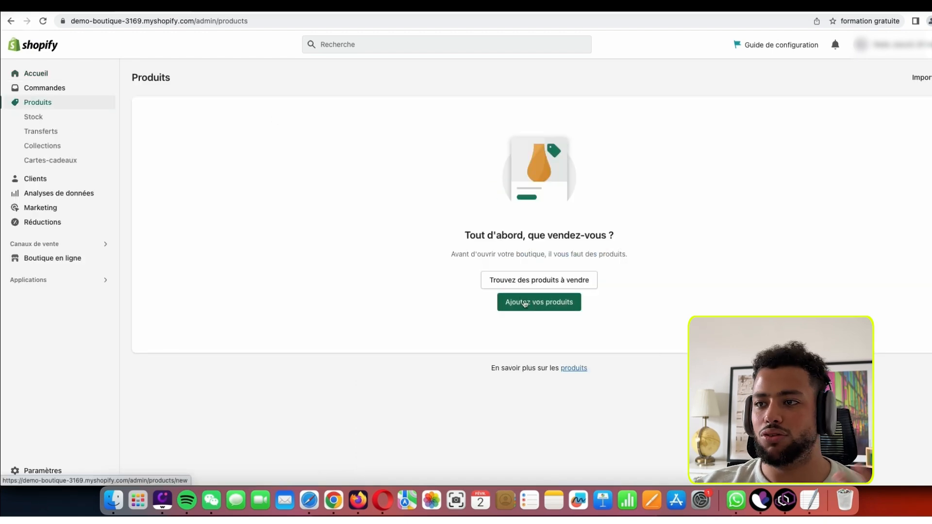
pyautogui.click(539, 303)
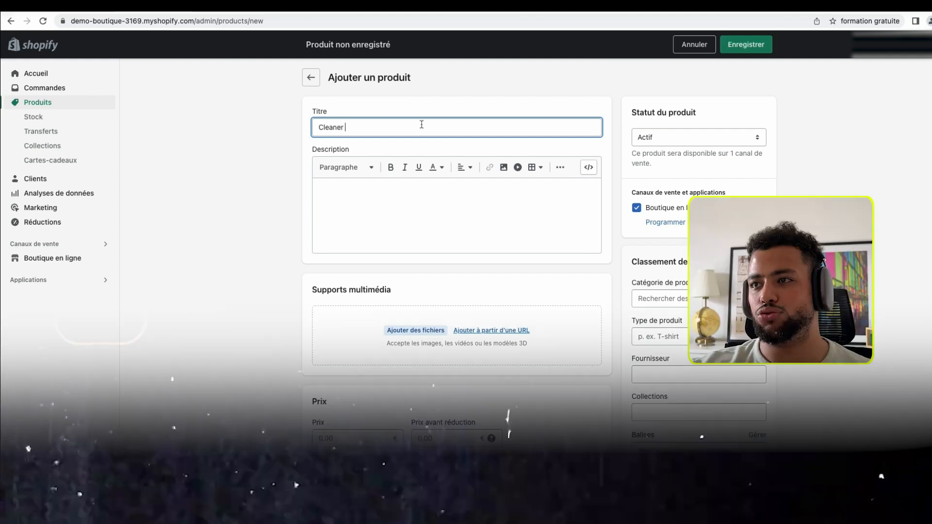
pyautogui.write('306°')
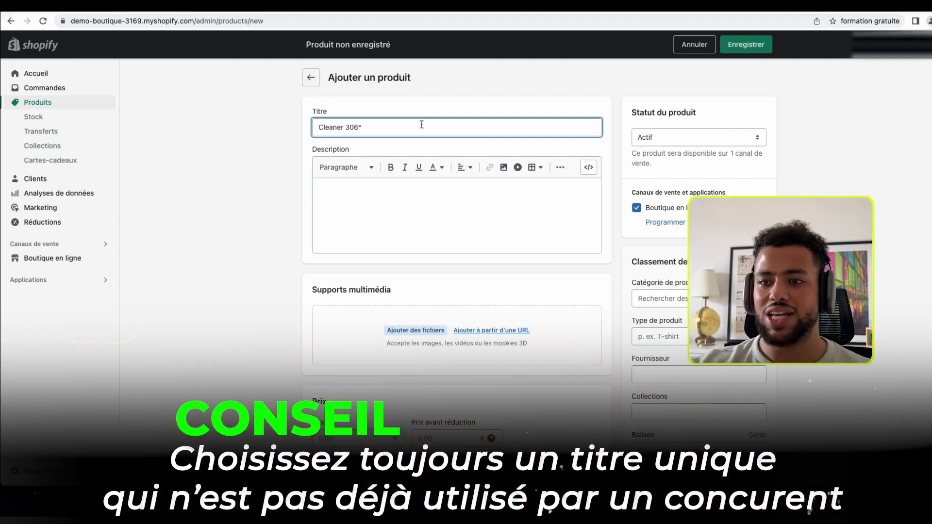
# - Reorder the product title to read "306° Cleaner"
pyautogui.moveTo(365, 127); pyautogui.dragTo(346, 124)
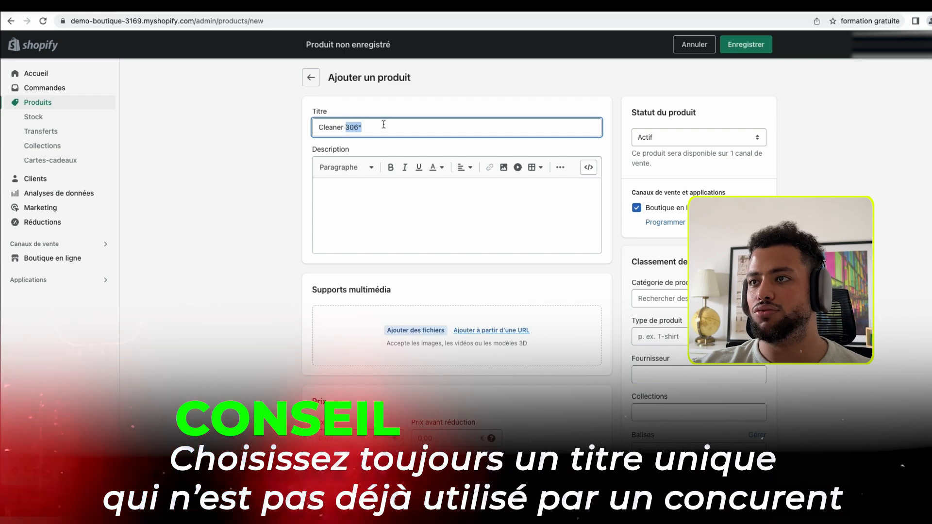
pyautogui.press('BackSpace')
pyautogui.click(321, 127)
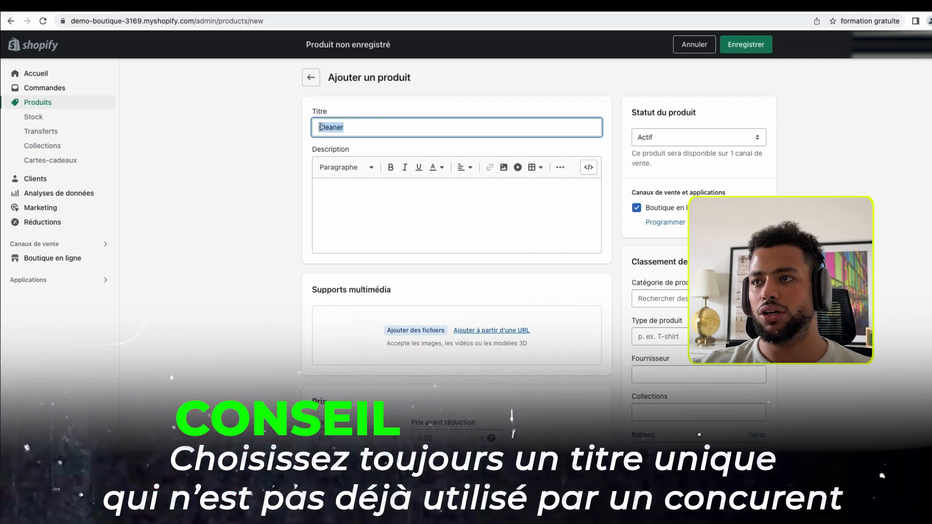
pyautogui.write('306°')
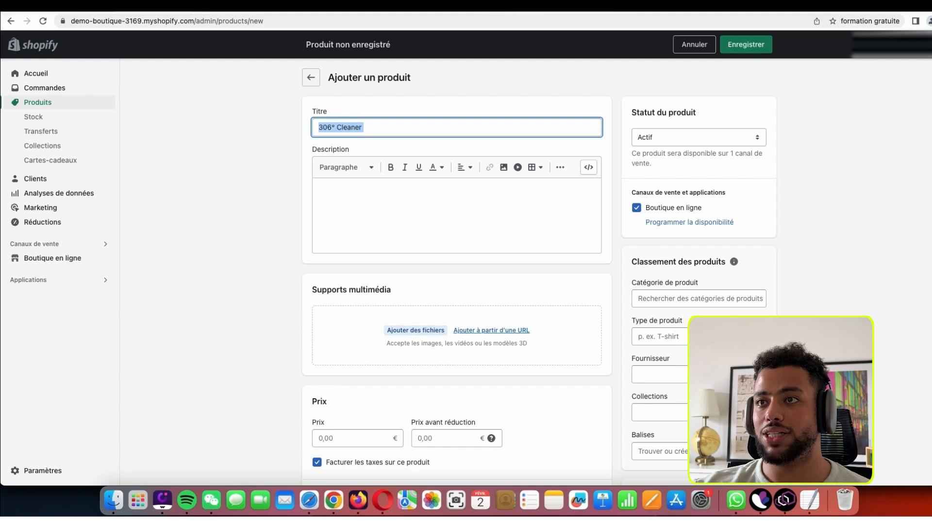
# - Search Google for "306° Cleaner" and look through the results for competitors using the same product name
pyautogui.click(573, 6)
pyautogui.click(382, 22)
pyautogui.write('306° Cleaner')
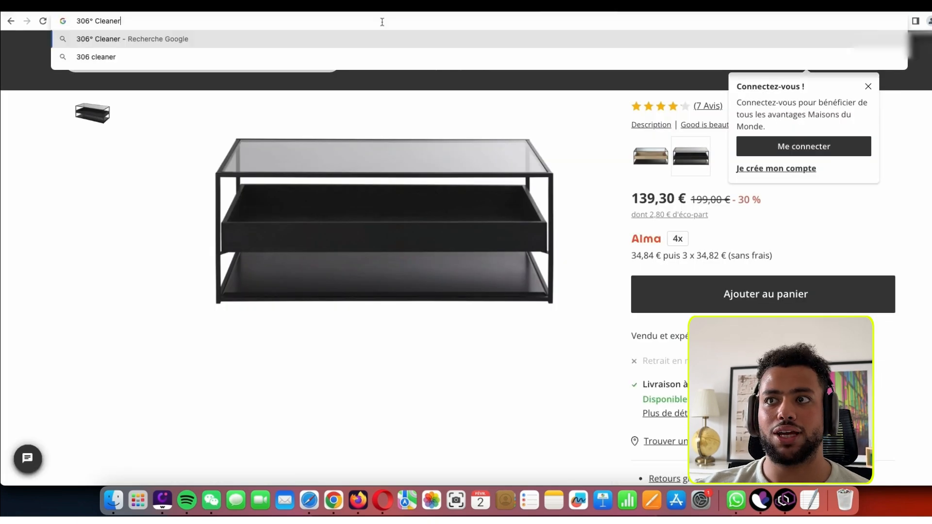
pyautogui.press('Return')
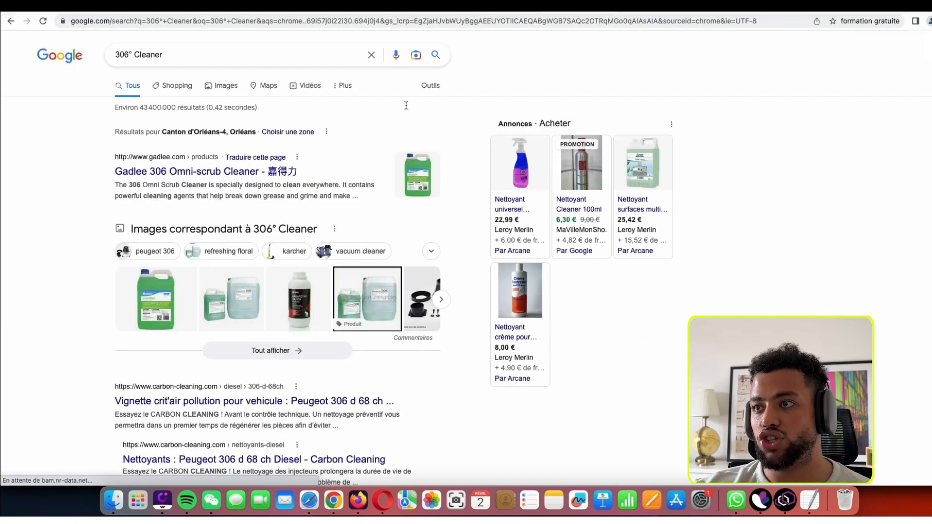
pyautogui.scroll(-8, 280, 92)
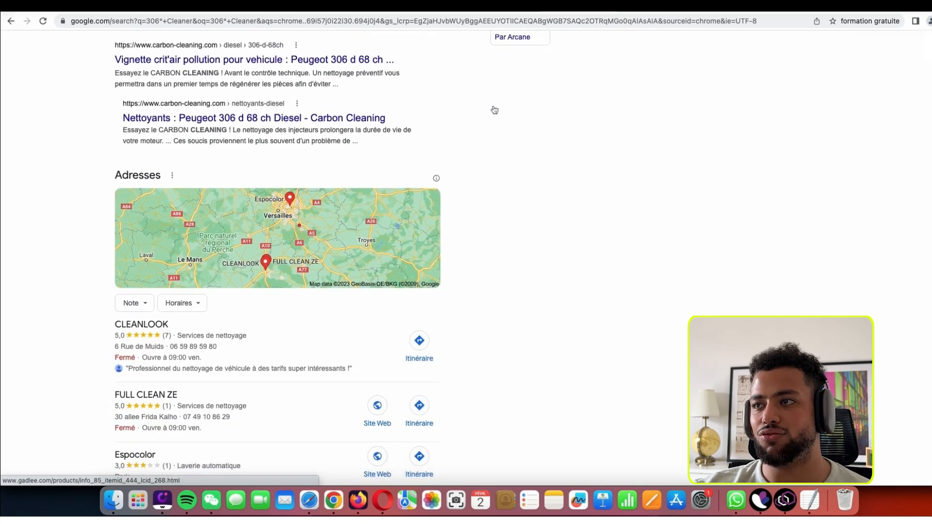
pyautogui.scroll(8, 493, 108)
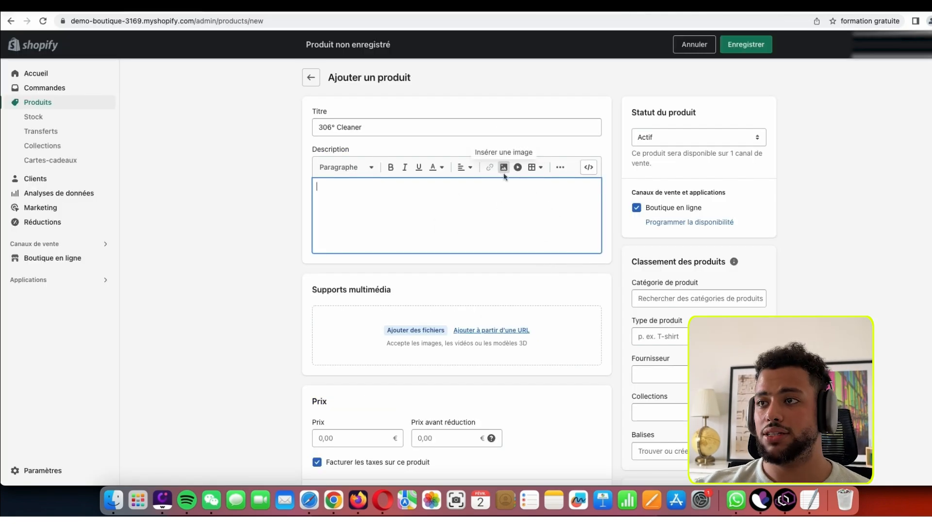
pyautogui.scroll(-1, 503, 173)
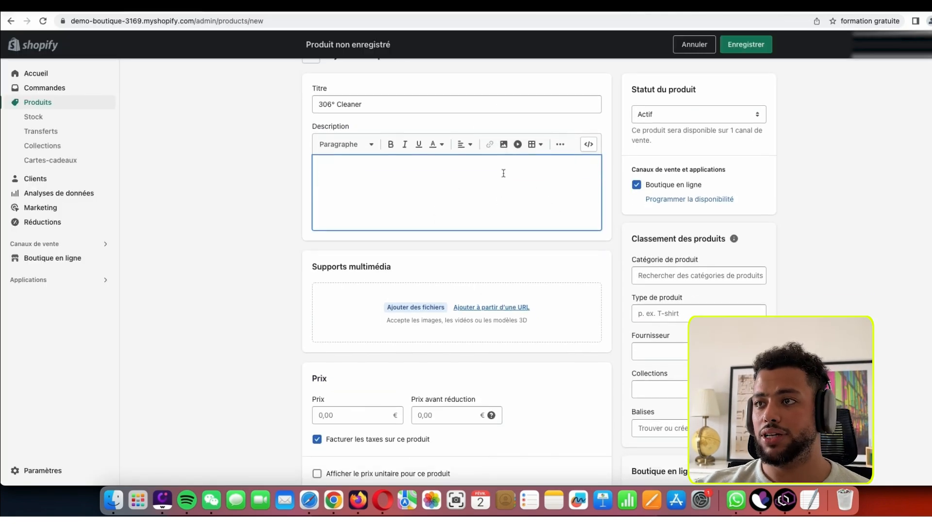
pyautogui.scroll(-1, 504, 173)
pyautogui.scroll(-5, 465, 191)
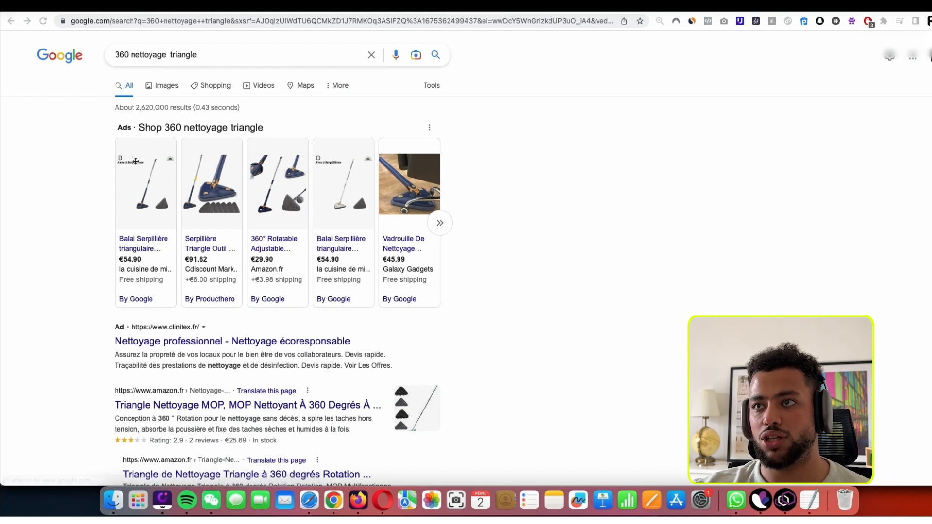
# - Open the "Balai Serpillière triangulaire" ad from the Google results in a new tab and review the competitor's product page
pyautogui.rightClick(335, 247)
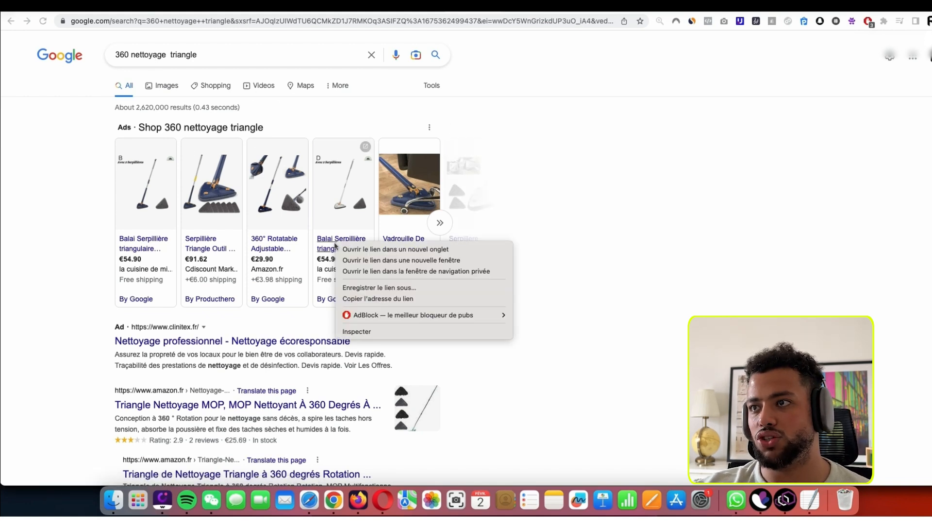
pyautogui.click(391, 250)
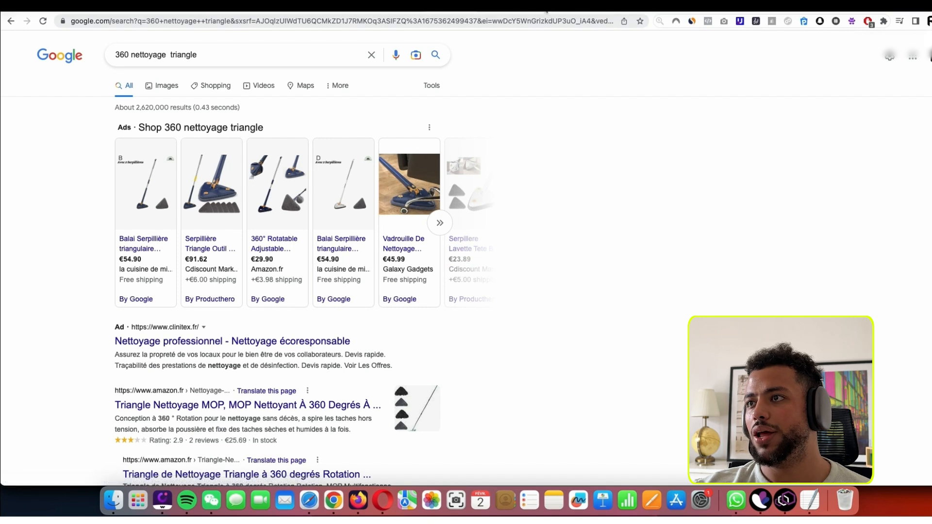
pyautogui.hotkey('ctrl', 'Tab')
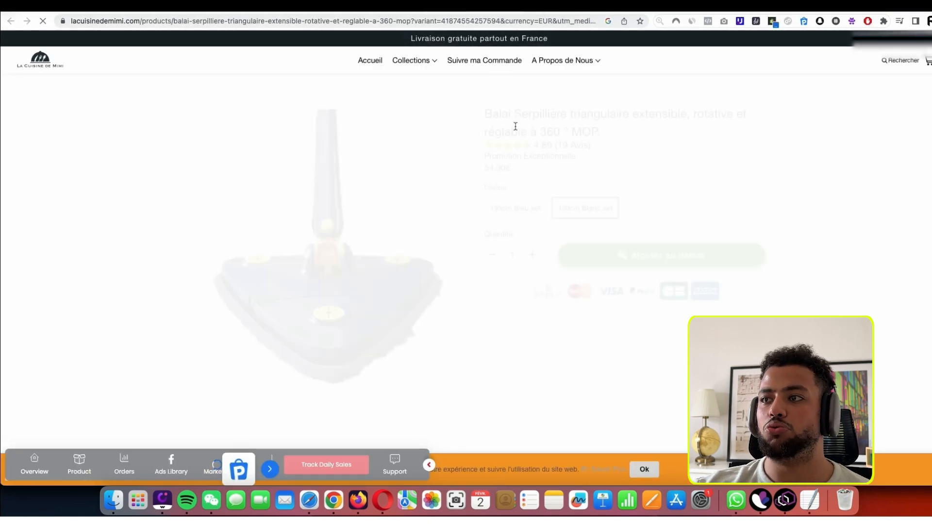
pyautogui.scroll(-2, 515, 123)
pyautogui.scroll(-2, 516, 120)
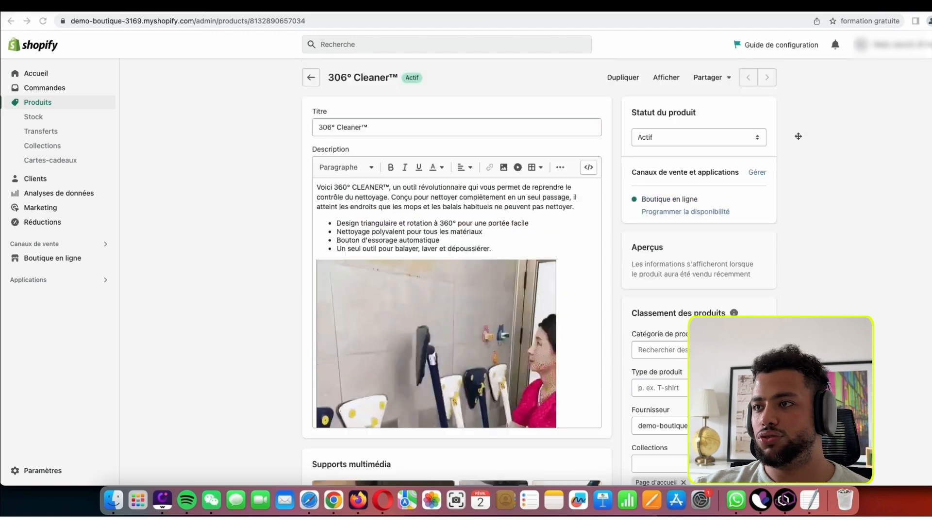
# - View the 306° Cleaner™ product in the online store and look over its photos, price and description
pyautogui.click(666, 78)
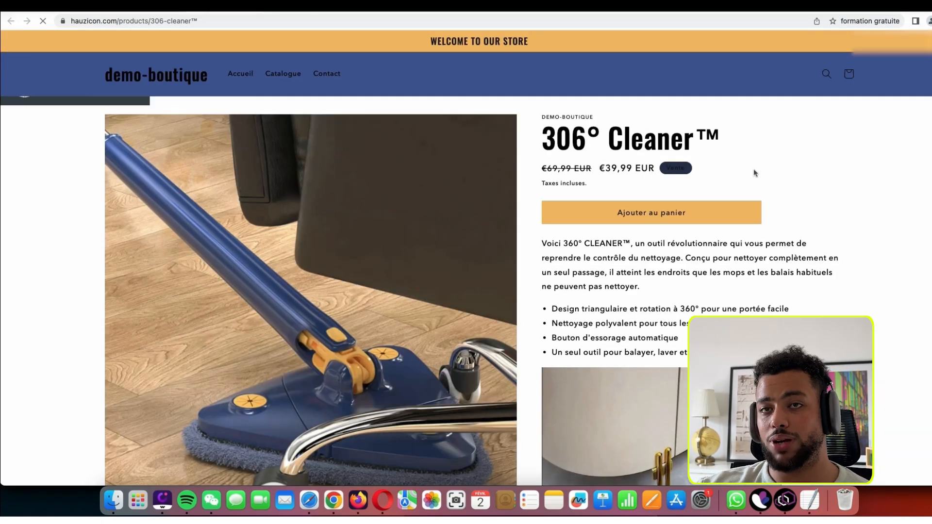
pyautogui.scroll(-1, 765, 145)
pyautogui.scroll(-2, 765, 139)
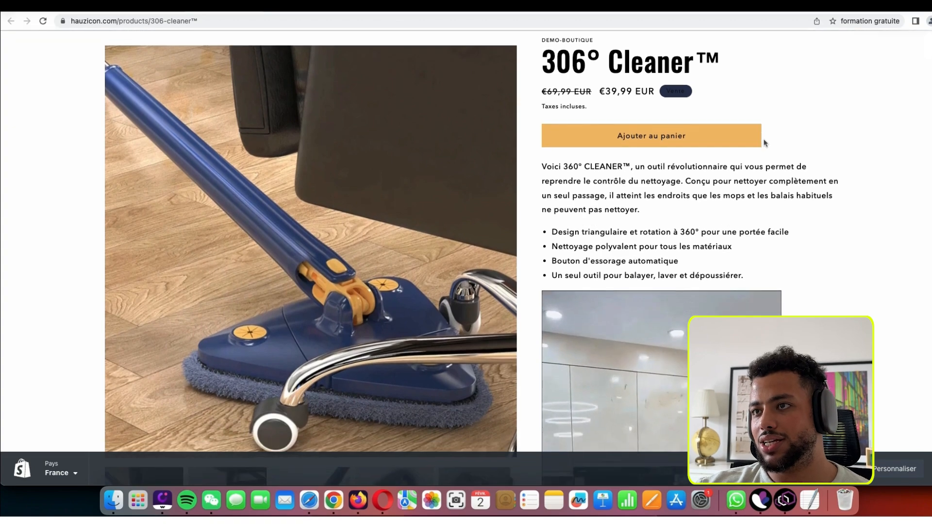
pyautogui.scroll(2, 763, 151)
pyautogui.scroll(-6, 772, 146)
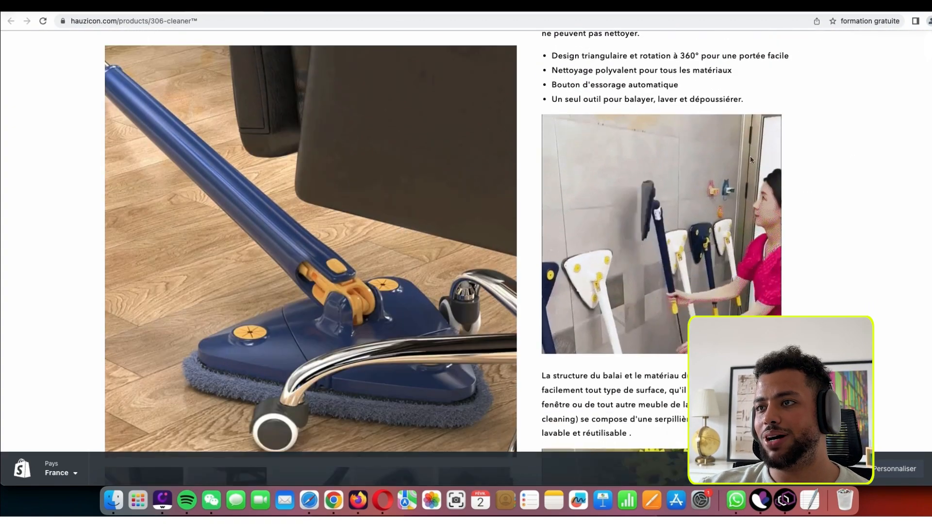
# - Inspect the product page in the browser's iPhone 12 Pro mobile emulation, from the photos to the collapsible rows and email sign-up
pyautogui.rightClick(779, 147)
pyautogui.click(805, 227)
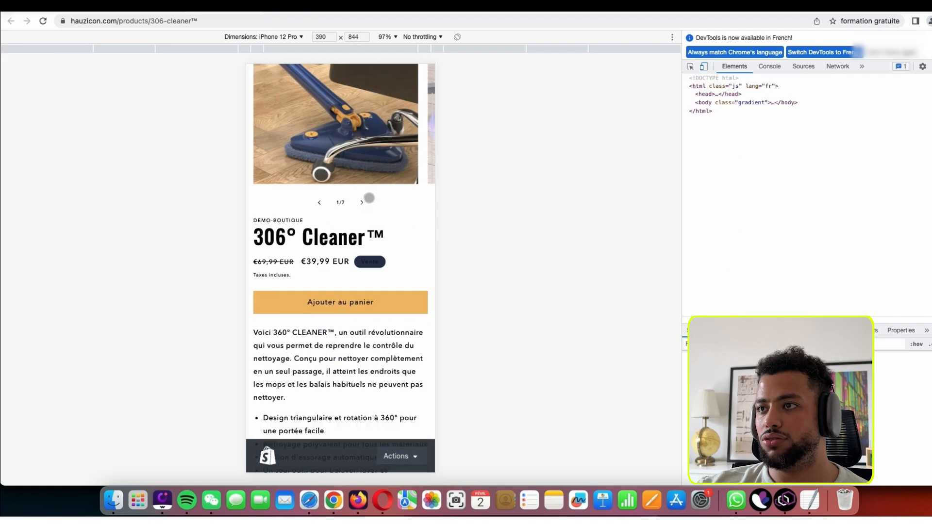
pyautogui.scroll(-15, 376, 191)
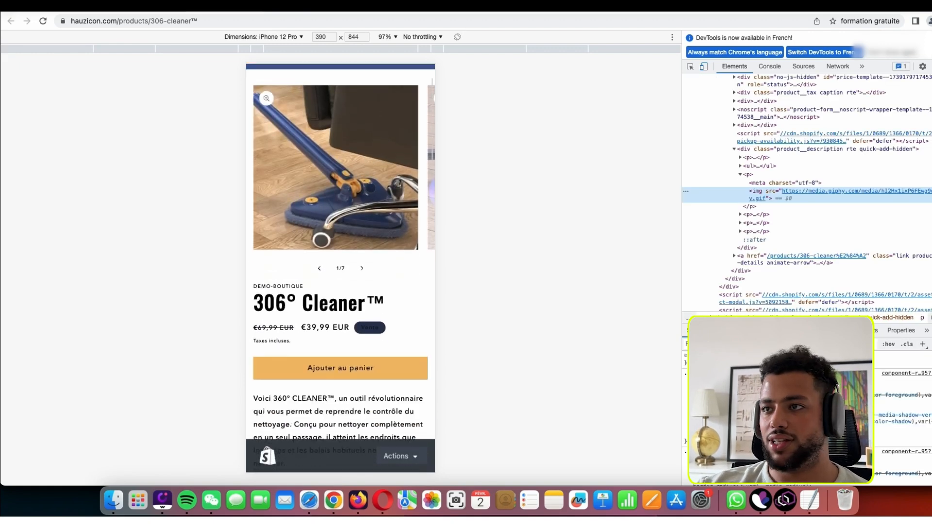
pyautogui.scroll(-5, 370, 184)
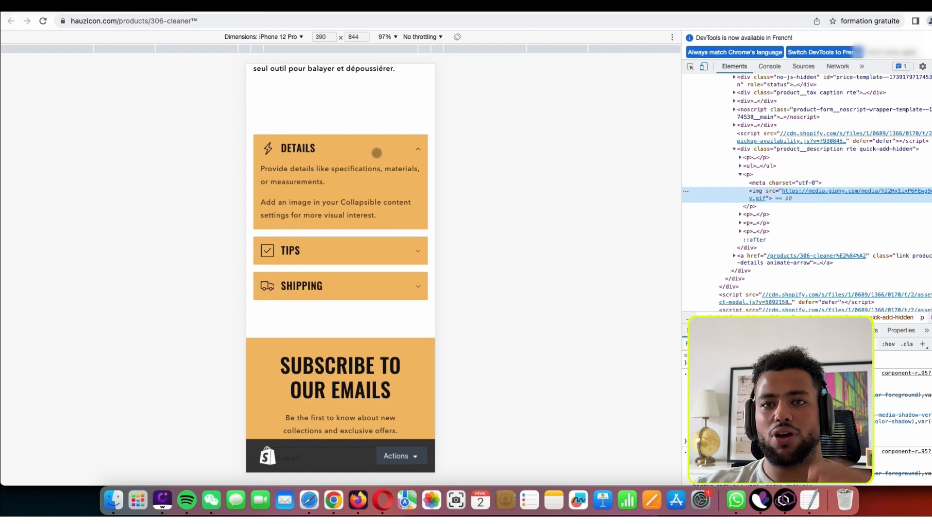
pyautogui.scroll(15, 375, 152)
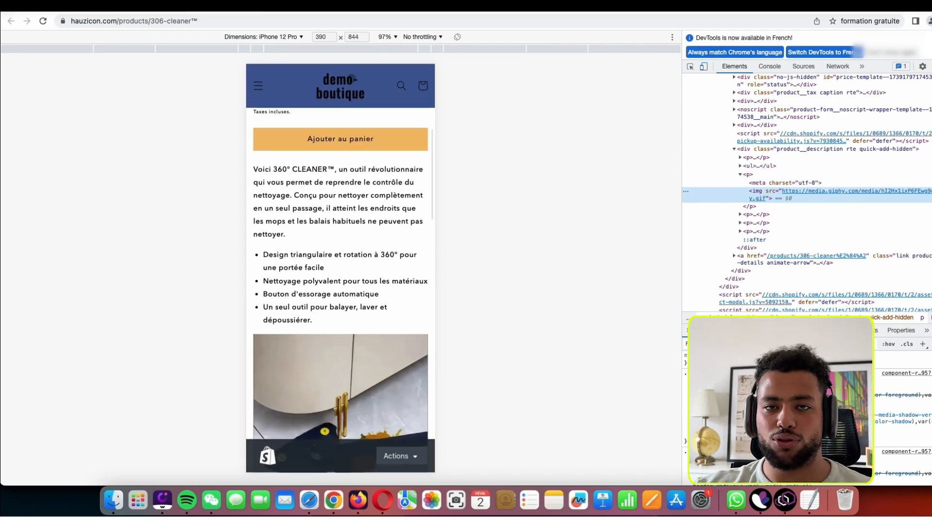
pyautogui.scroll(-15, 311, 283)
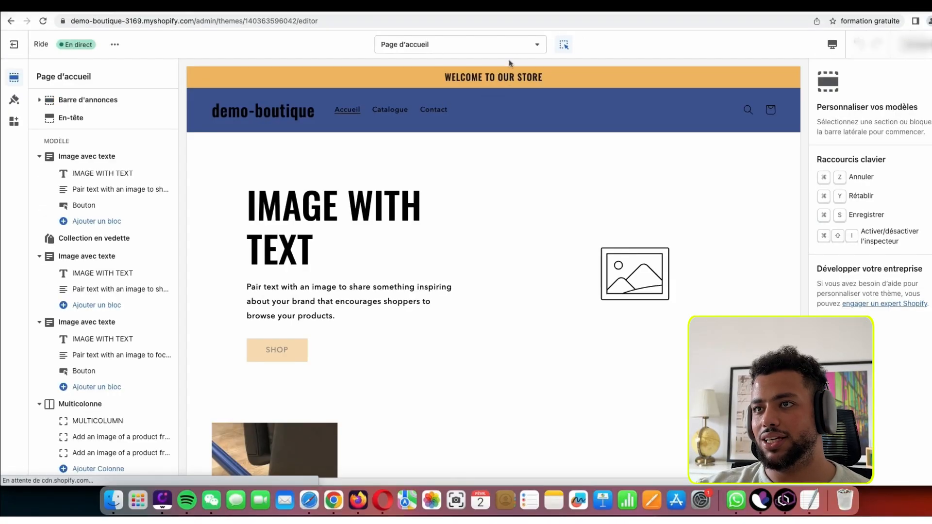
# - Switch the theme editor from the home page to the default product template
pyautogui.click(523, 52)
pyautogui.click(502, 123)
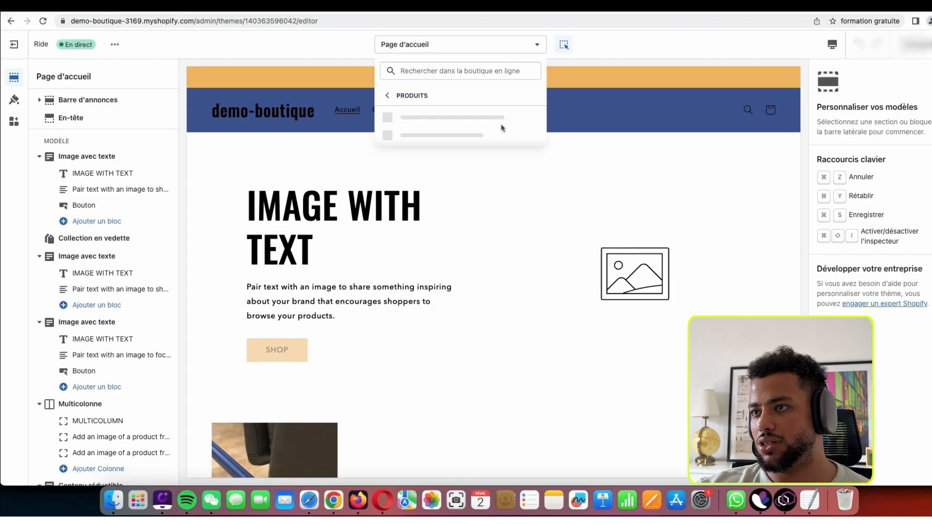
pyautogui.click(470, 127)
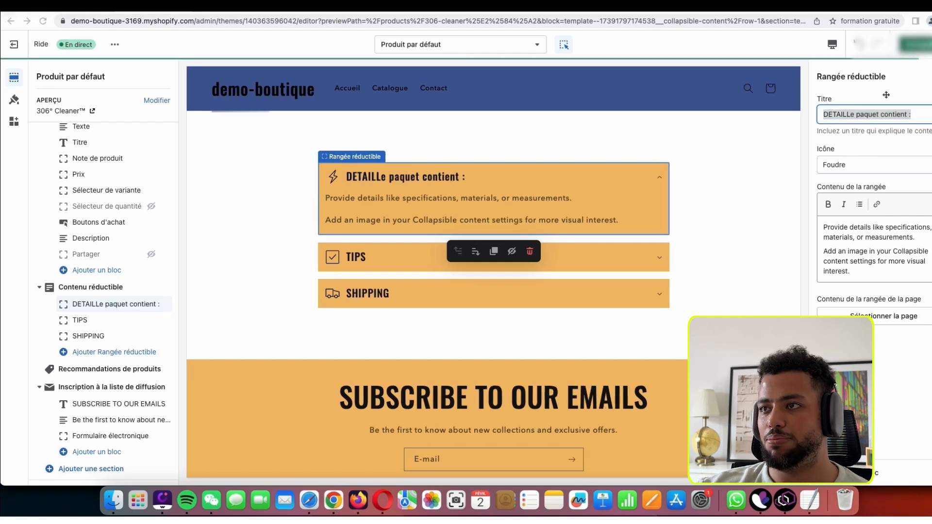
# - Title the first collapsible row "le contenu de la boîte:" and change its icon to a box
pyautogui.write('le contenu de la boîte')
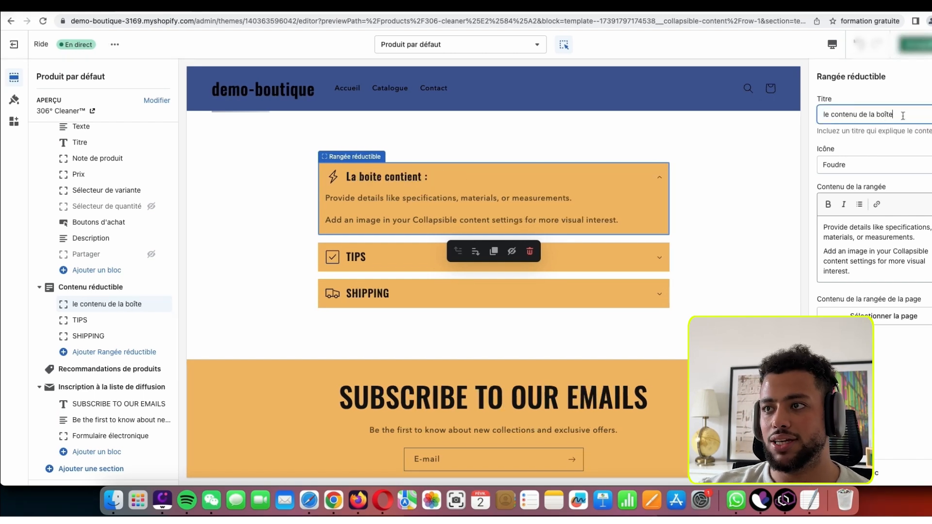
pyautogui.write(':')
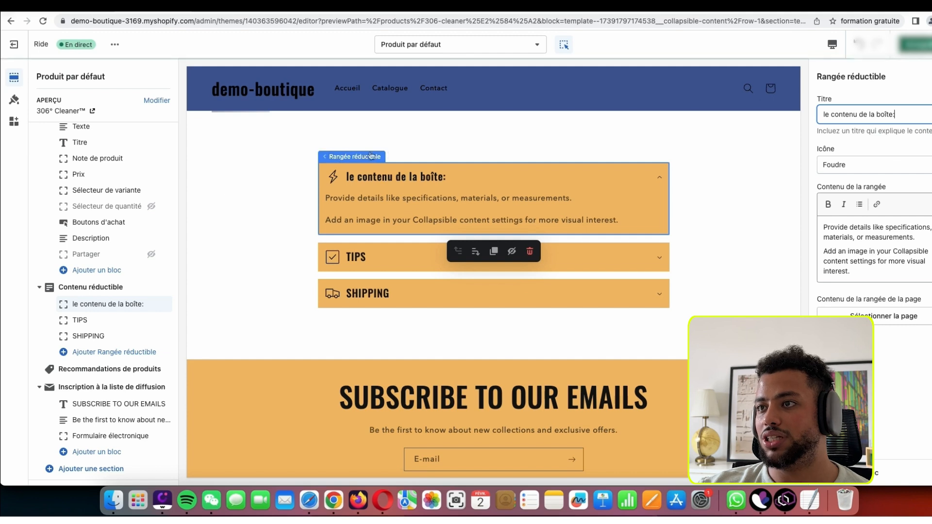
pyautogui.click(855, 166)
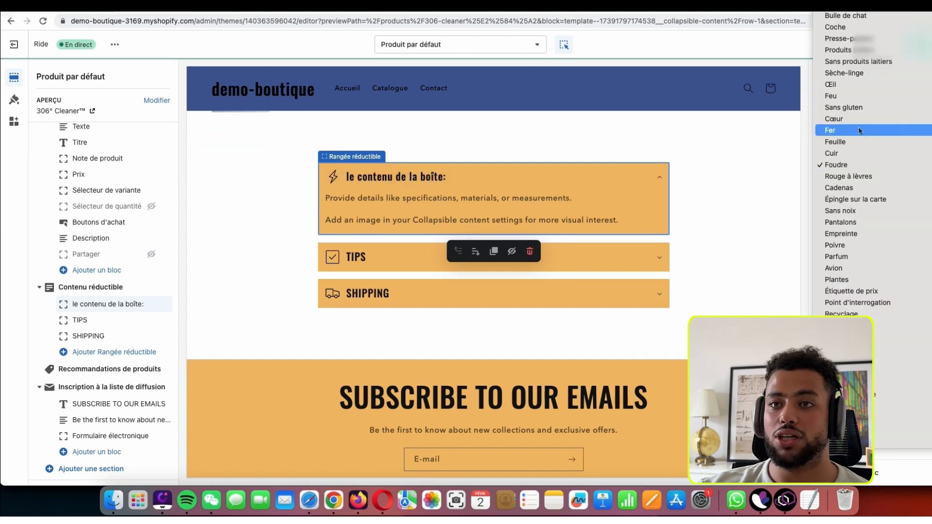
pyautogui.click(862, 70)
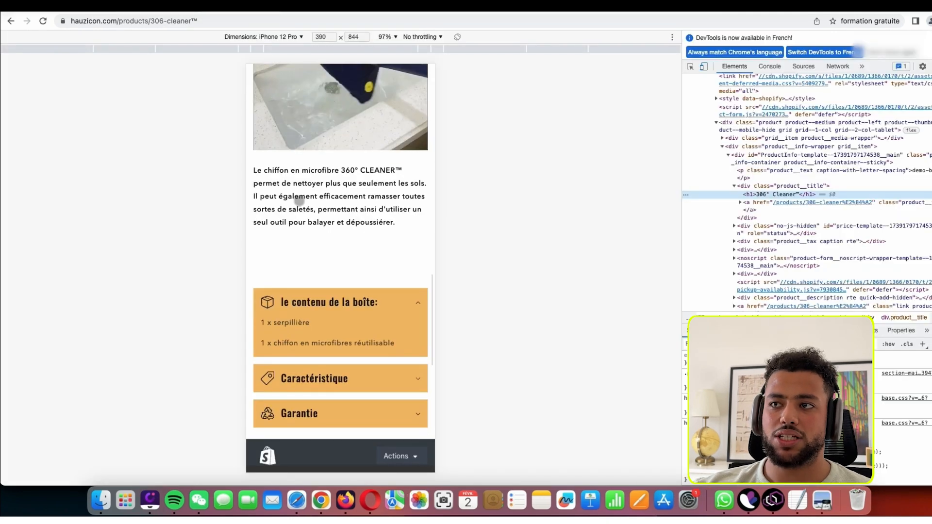
# - Check the collapsible rows on the mobile product page, expanding and collapsing the "Garantie" row
pyautogui.scroll(-5, 297, 202)
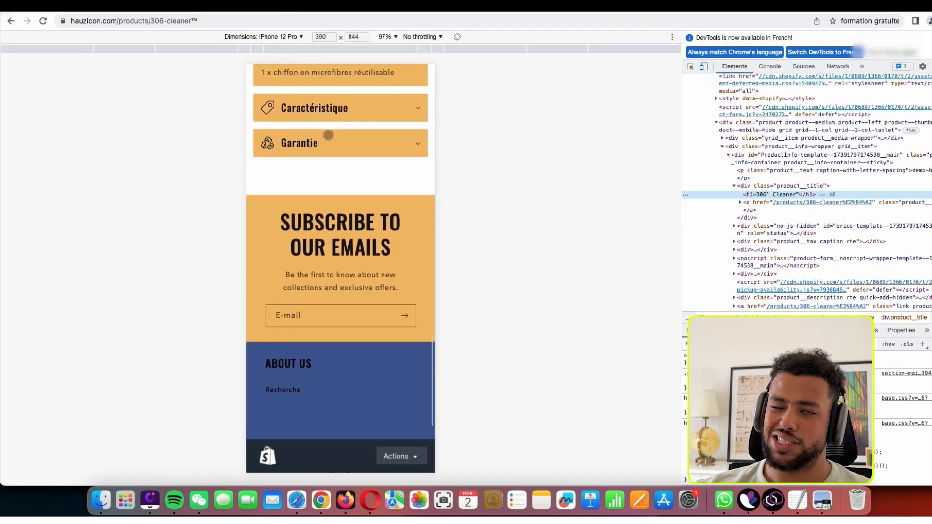
pyautogui.scroll(1, 329, 135)
pyautogui.click(324, 160)
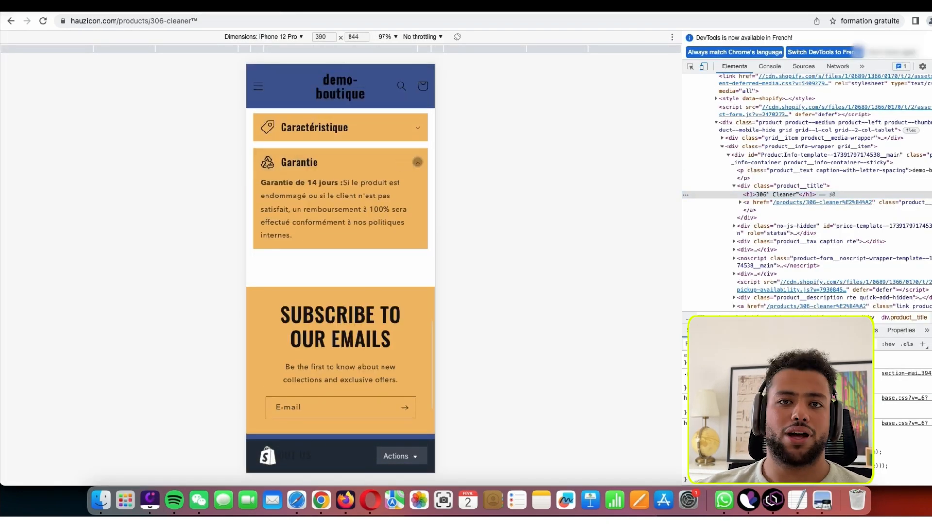
pyautogui.click(378, 159)
pyautogui.scroll(15, 354, 108)
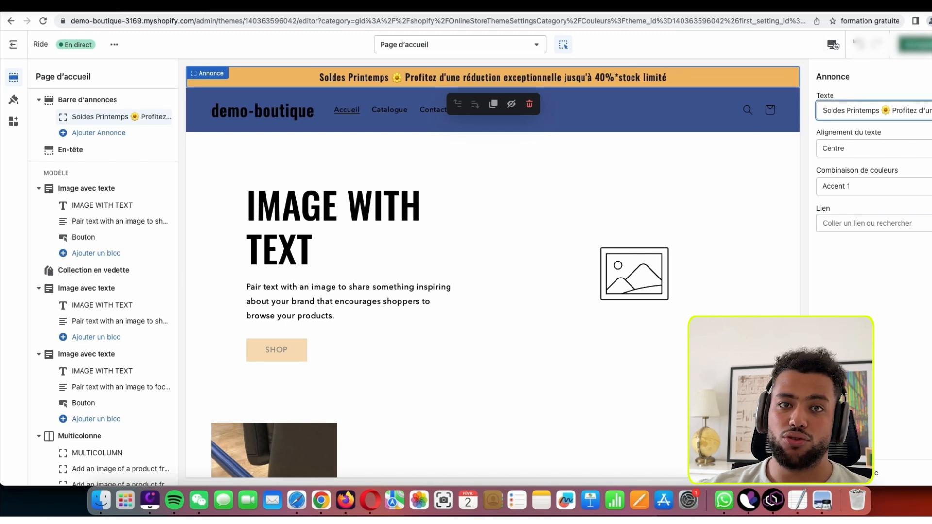
# - Check the home page announcement bar in the theme editor's mobile preview, and return to the desktop preview
pyautogui.click(833, 44)
pyautogui.click(856, 77)
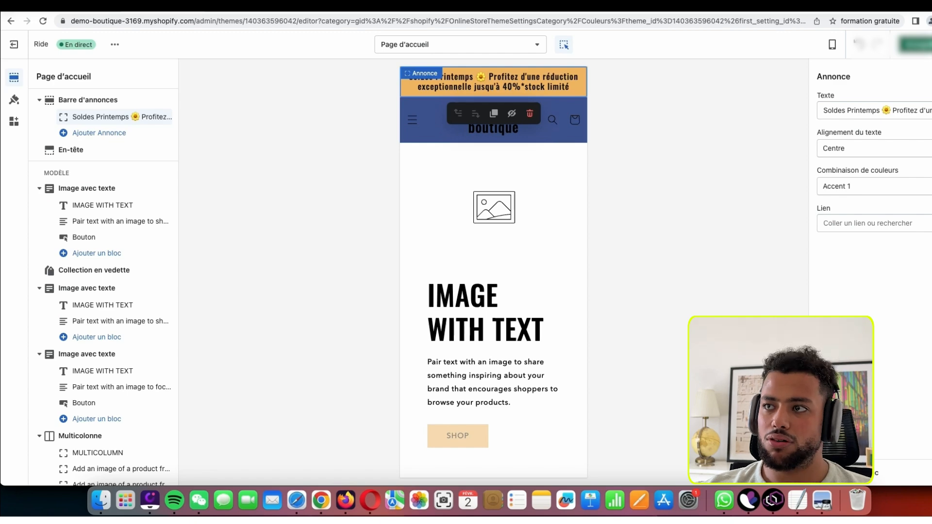
pyautogui.click(832, 44)
pyautogui.click(862, 90)
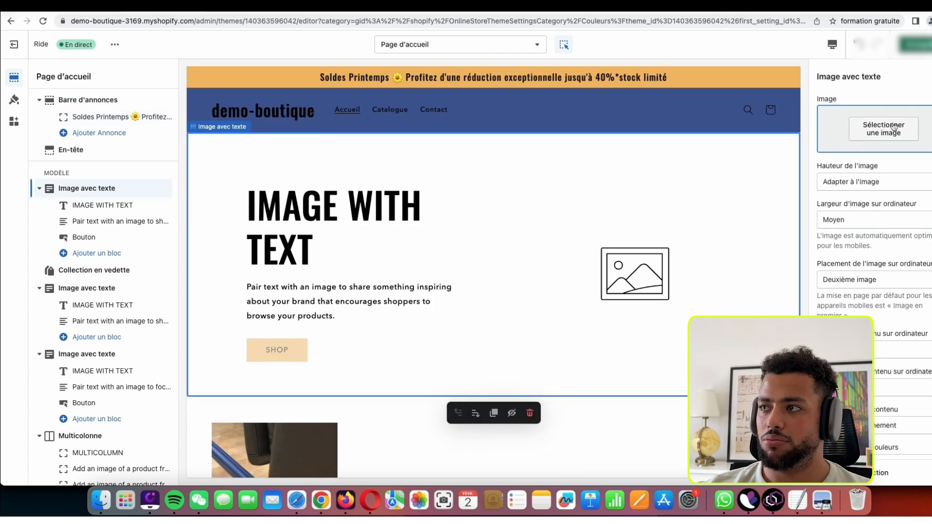
# - Add the blue mop photo to the home page's first image-with-text section and set its title to "306° Cleaner™"
pyautogui.click(895, 127)
pyautogui.click(909, 151)
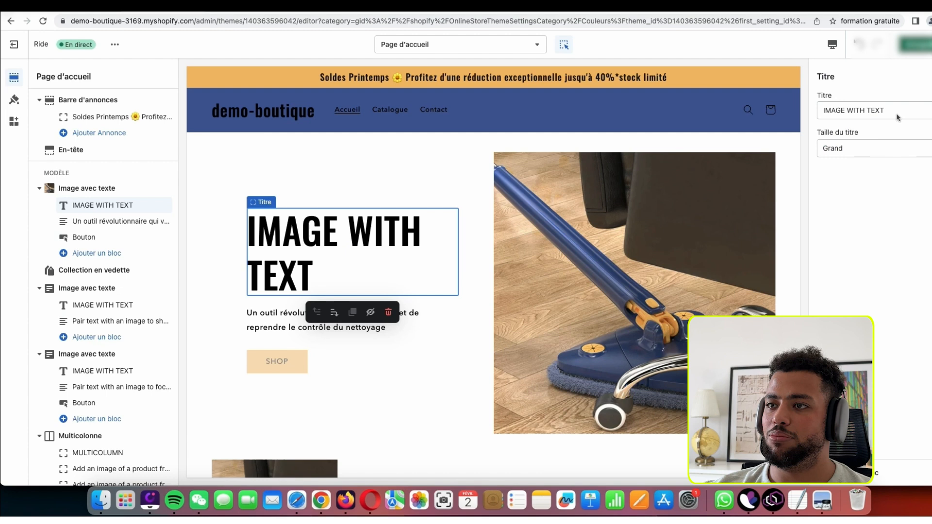
pyautogui.tripleClick(885, 110)
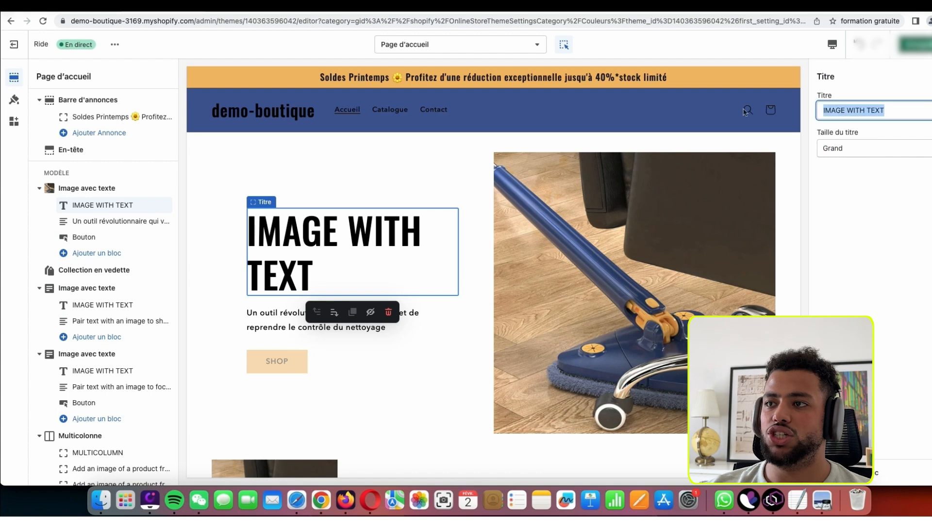
pyautogui.write('306° Cleaner™')
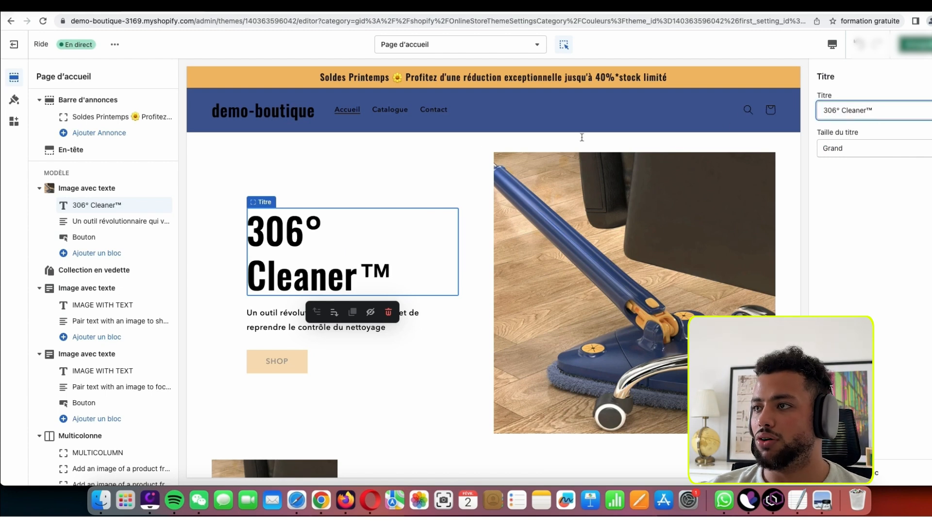
# - Set the size of the "306° Cleaner™" title in the first image-with-text section to Moyen
pyautogui.click(874, 149)
pyautogui.click(865, 135)
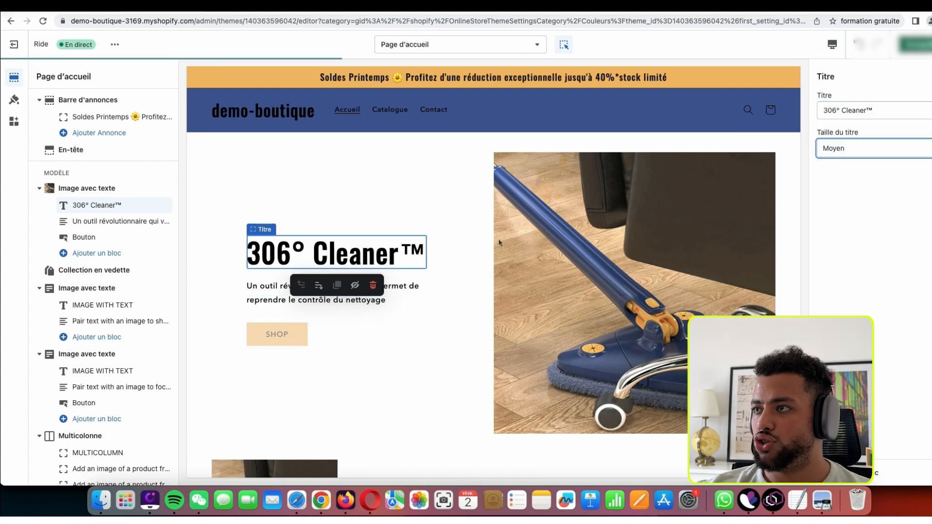
# - Label the section's button "Acheter maintenat" and link it to the 306° Cleaner™ product
pyautogui.click(292, 339)
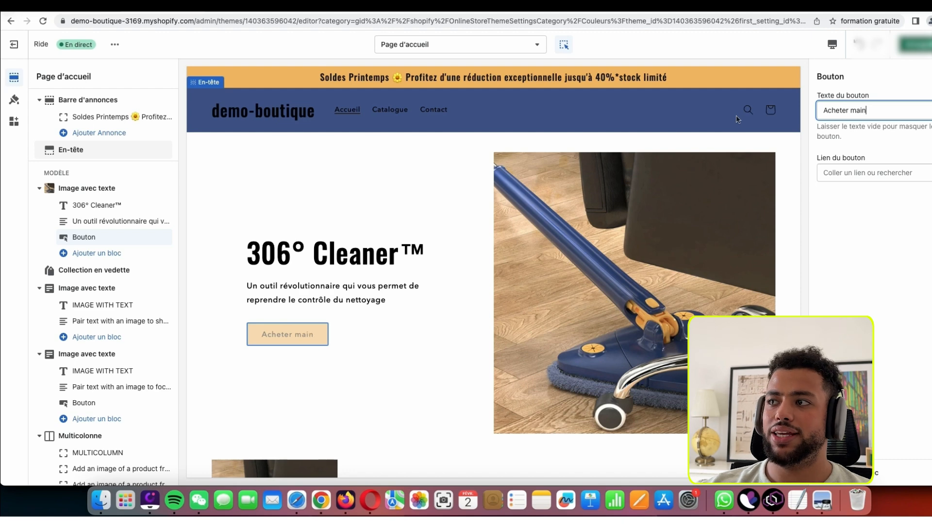
pyautogui.write('tenat')
pyautogui.press('Tab')
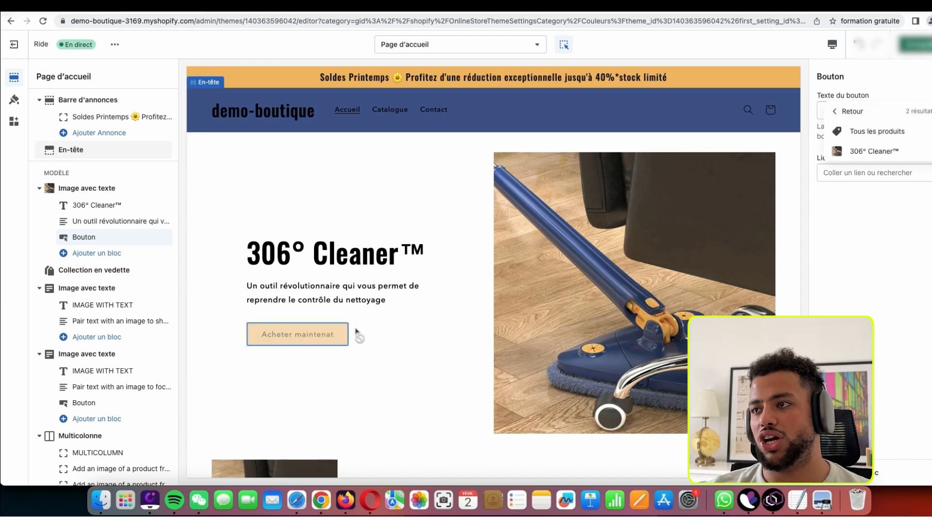
pyautogui.click(869, 151)
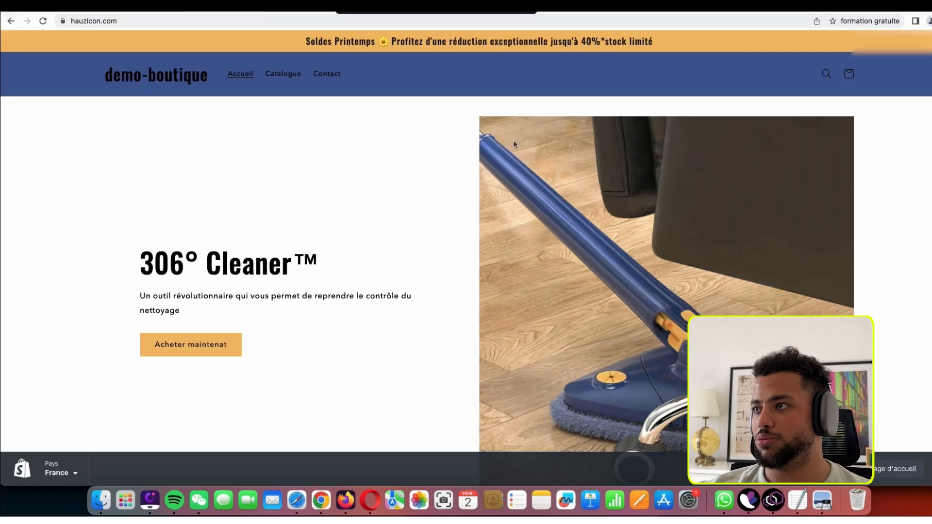
# - Review the live home page from the announcement bar down through the product section, newsletter and footer
pyautogui.scroll(-1, 501, 131)
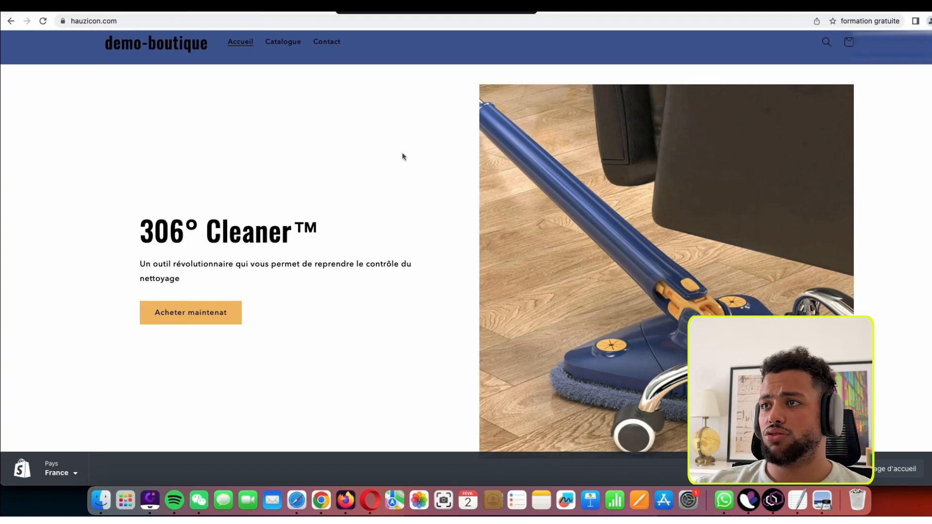
pyautogui.scroll(-15, 402, 154)
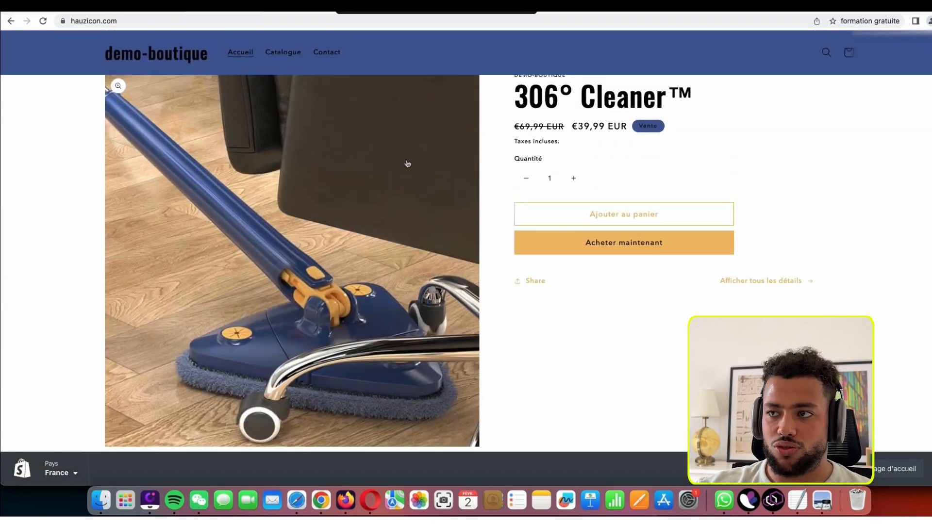
pyautogui.scroll(-10, 408, 163)
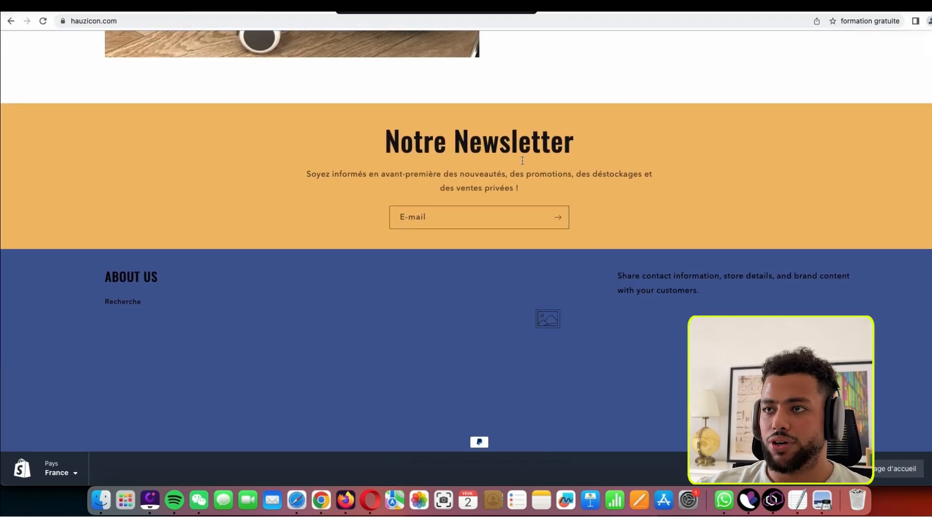
pyautogui.scroll(15, 528, 177)
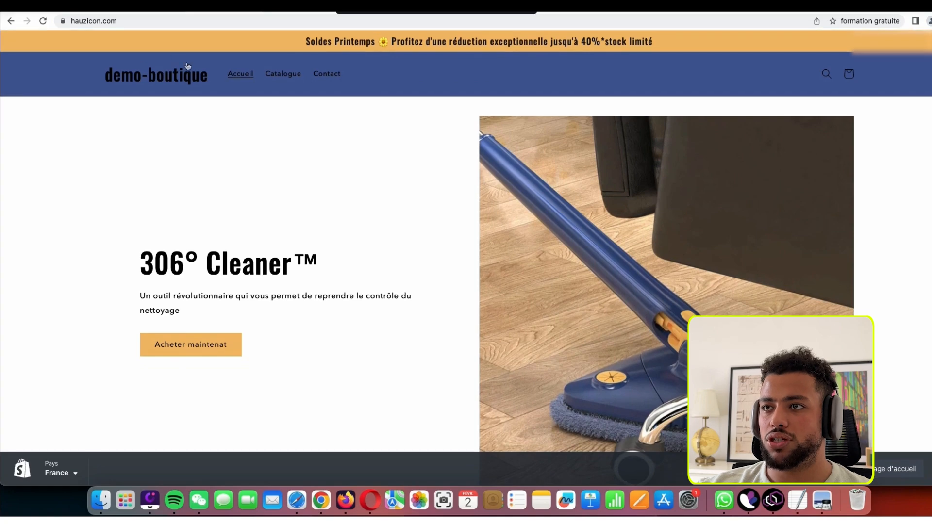
pyautogui.scroll(-10, 287, 82)
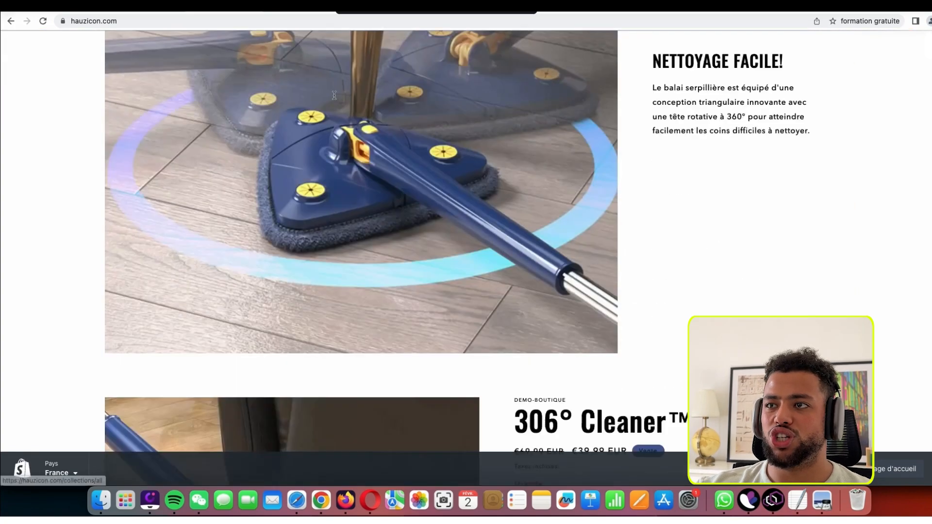
pyautogui.scroll(-10, 467, 257)
# - Switch to Canva and browse the "logo" templates for a suitable store logo design
pyautogui.hotkey('ctrl', 'Left')
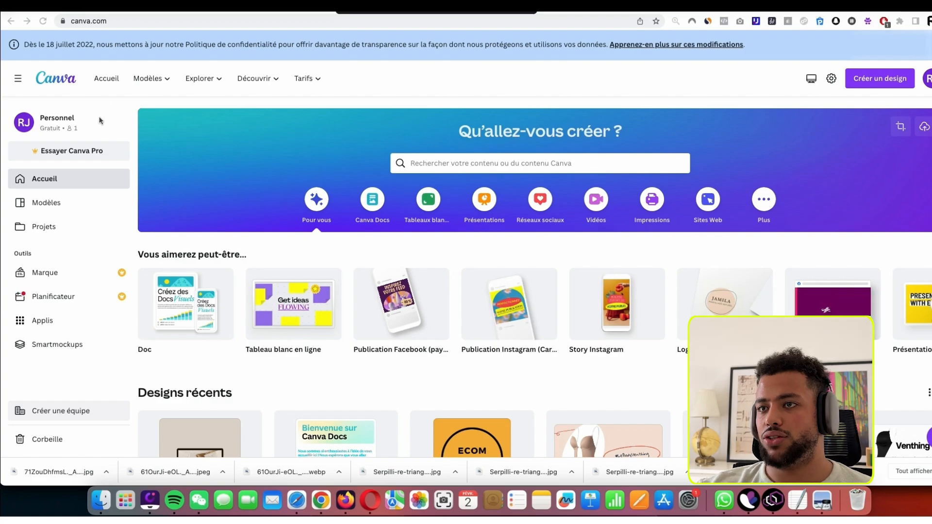
pyautogui.scroll(-6, 566, 216)
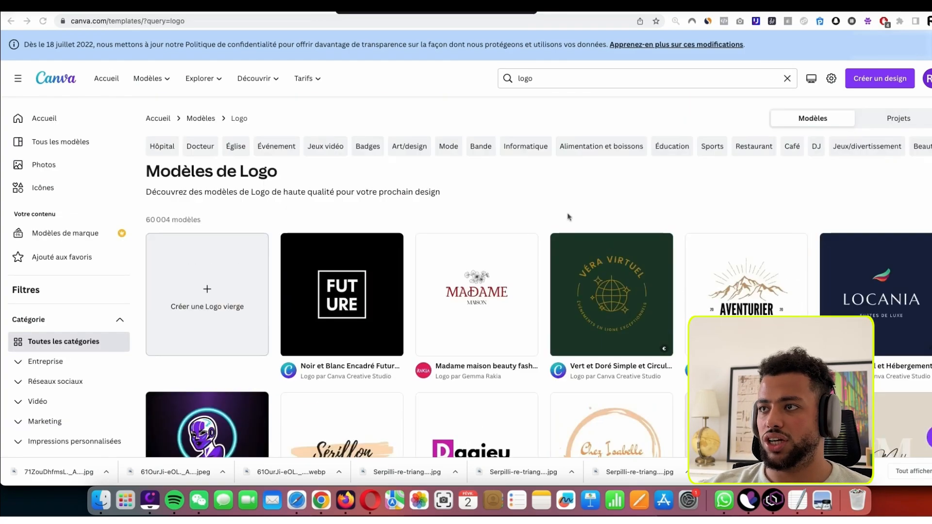
pyautogui.scroll(-15, 631, 214)
pyautogui.scroll(-15, 651, 211)
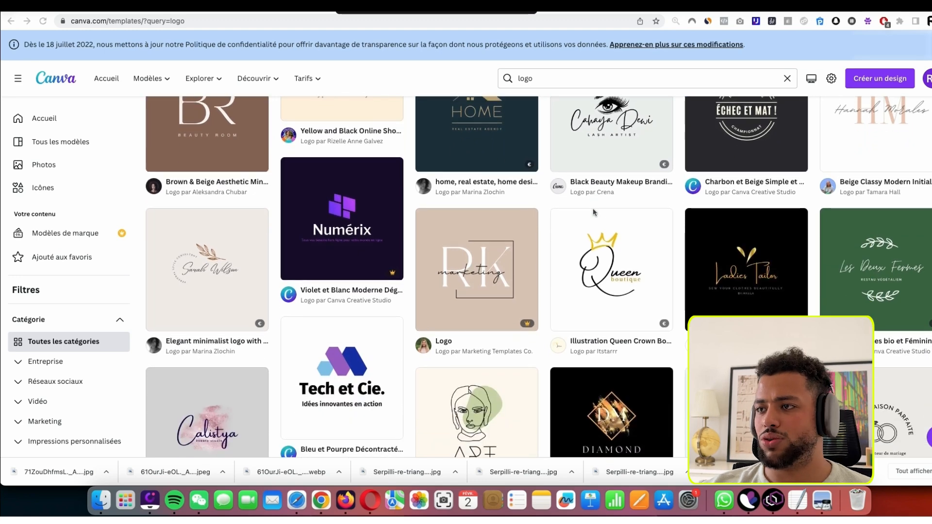
pyautogui.scroll(7, 531, 203)
pyautogui.scroll(-1, 529, 206)
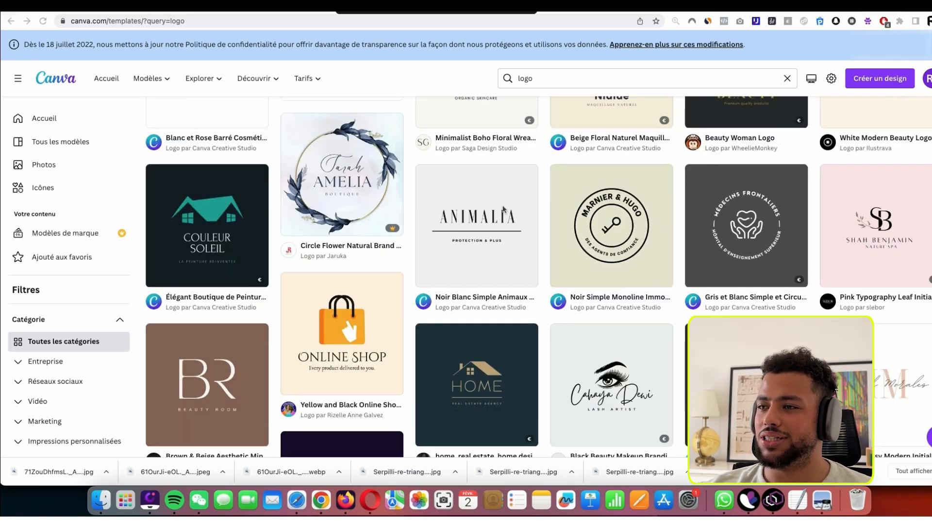
pyautogui.scroll(-15, 515, 202)
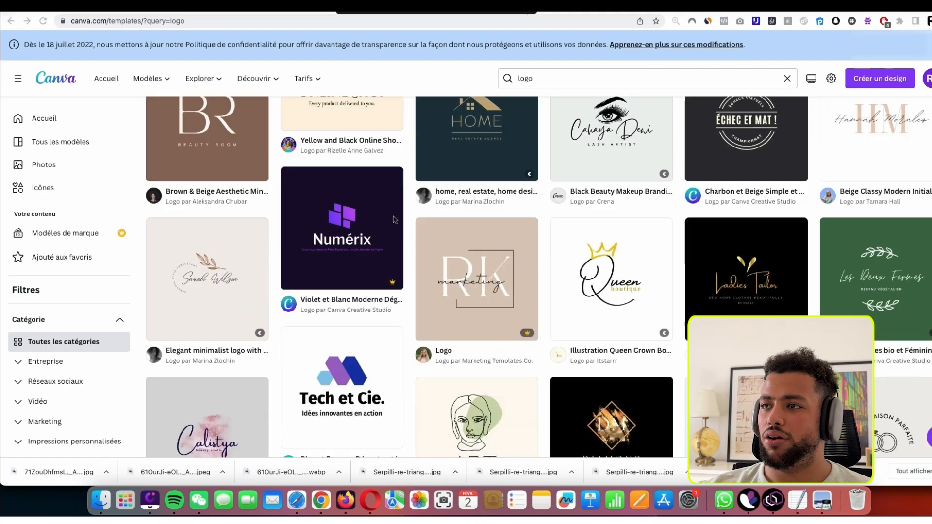
pyautogui.scroll(12, 660, 185)
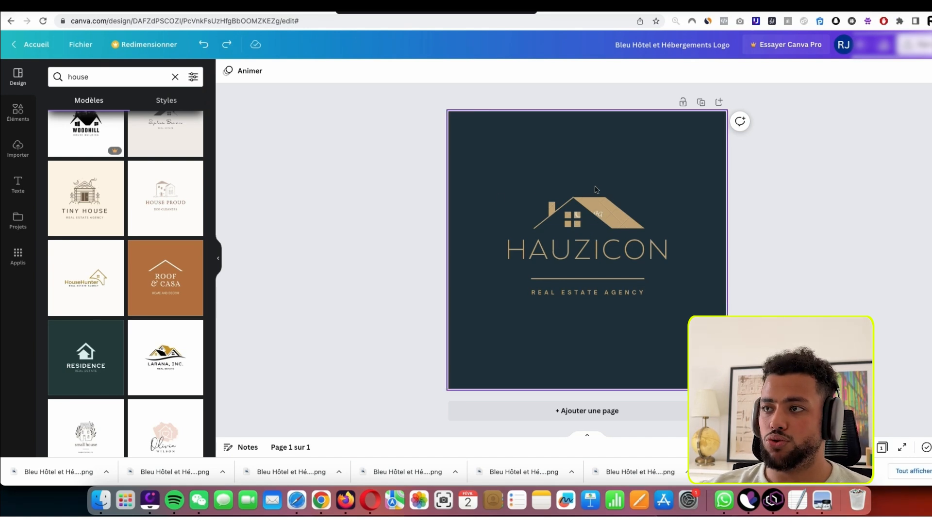
# - Delete the house graphic and the "REAL ESTATE AGENCY" tagline from the HAUZICON logo design
pyautogui.click(597, 208)
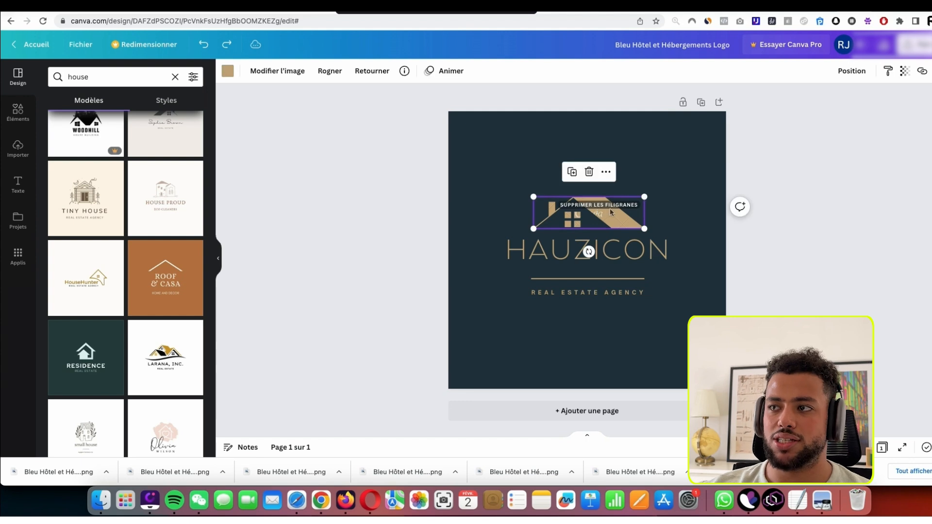
pyautogui.press('Delete')
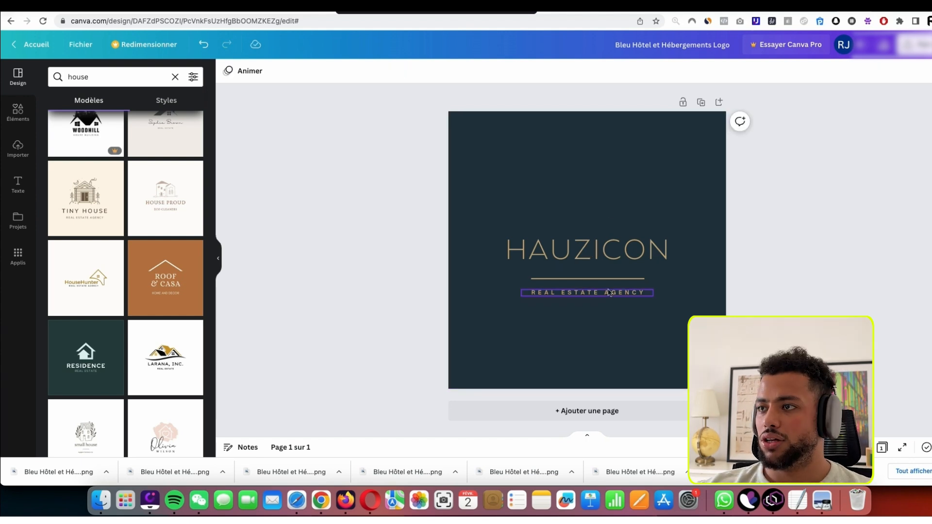
pyautogui.click(610, 293)
pyautogui.press('Delete')
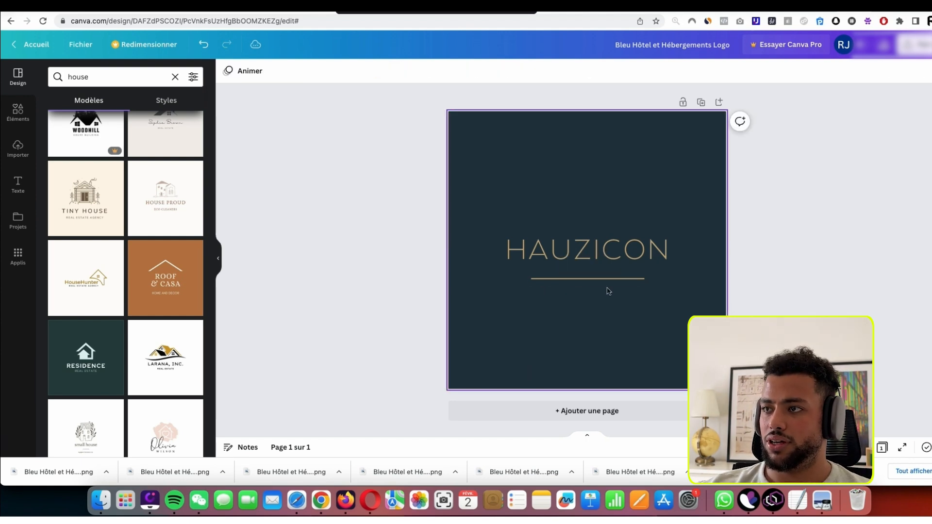
pyautogui.click(640, 199)
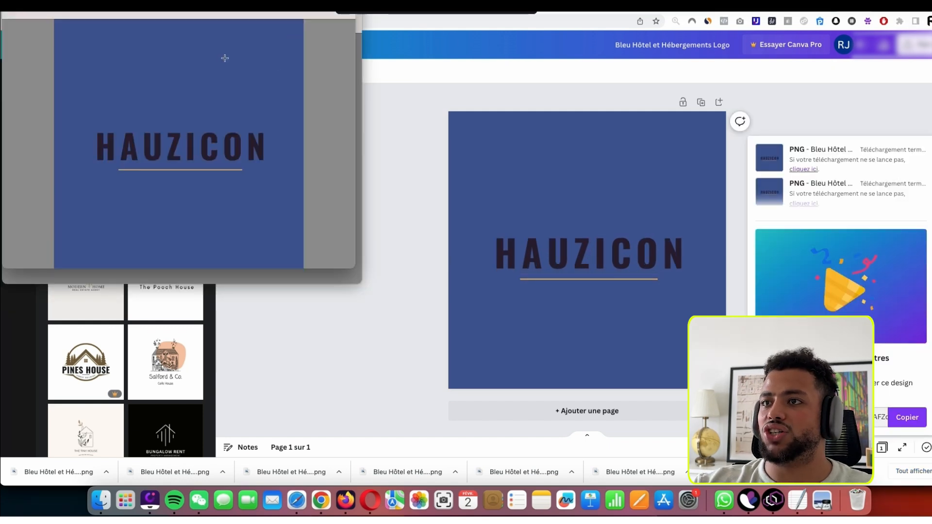
# - Crop the downloaded logo image tightly around the HAUZICON wordmark and its underline
pyautogui.moveTo(90, 122); pyautogui.dragTo(268, 174)
pyautogui.press('super+k')
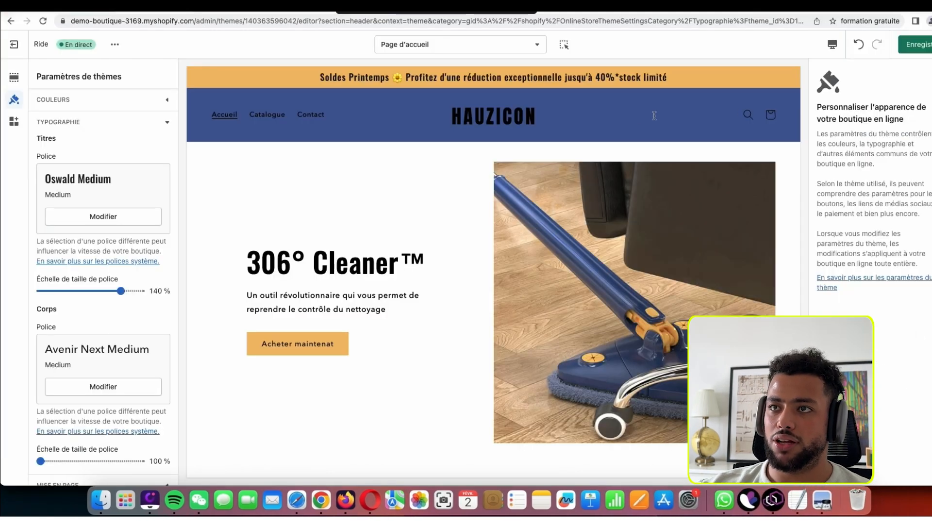
# - Add the cropped HAUZICON image as the logo in the Shopify home page header and save the theme
pyautogui.click(517, 112)
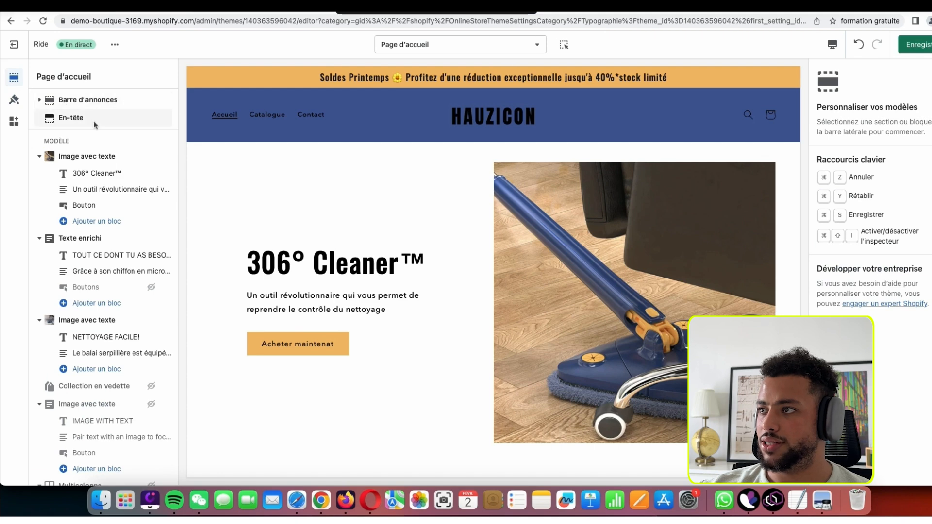
pyautogui.click(95, 118)
pyautogui.click(922, 171)
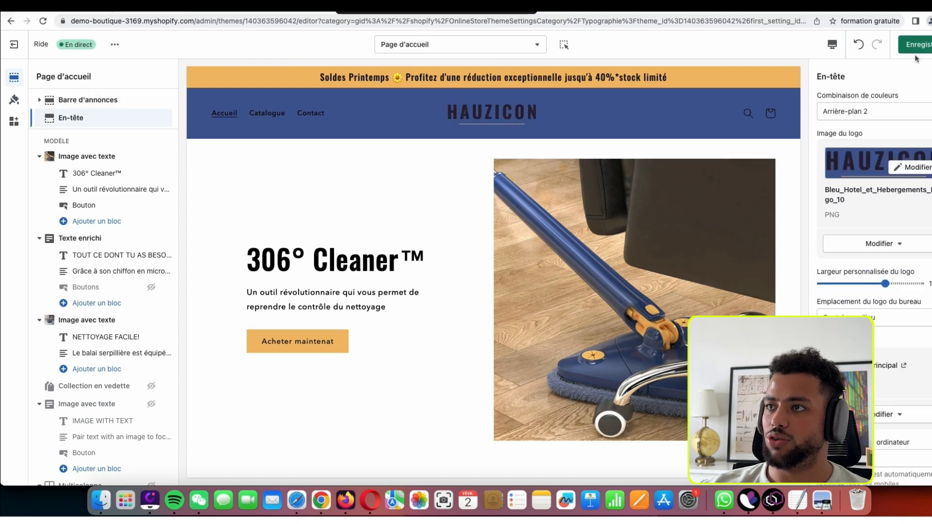
pyautogui.click(916, 51)
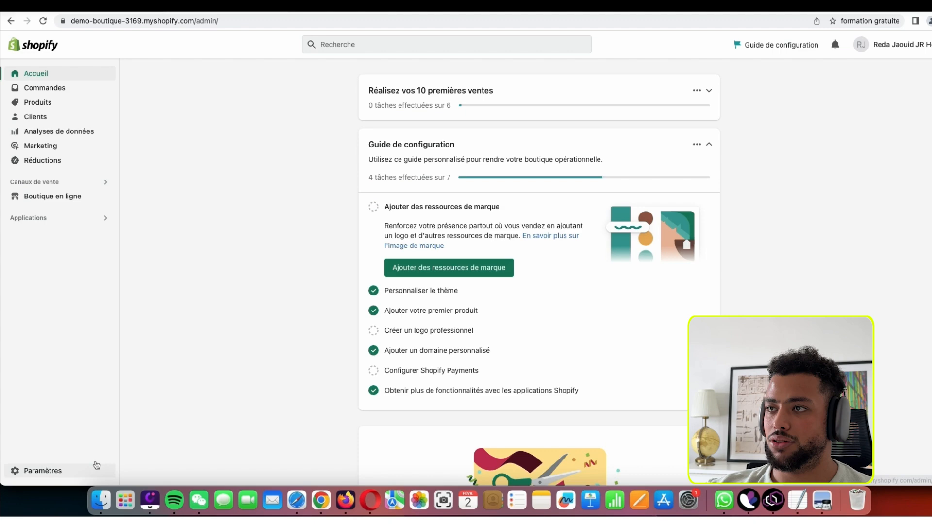
# - Open the Politiques page in the store settings and look over the policy fields
pyautogui.click(70, 468)
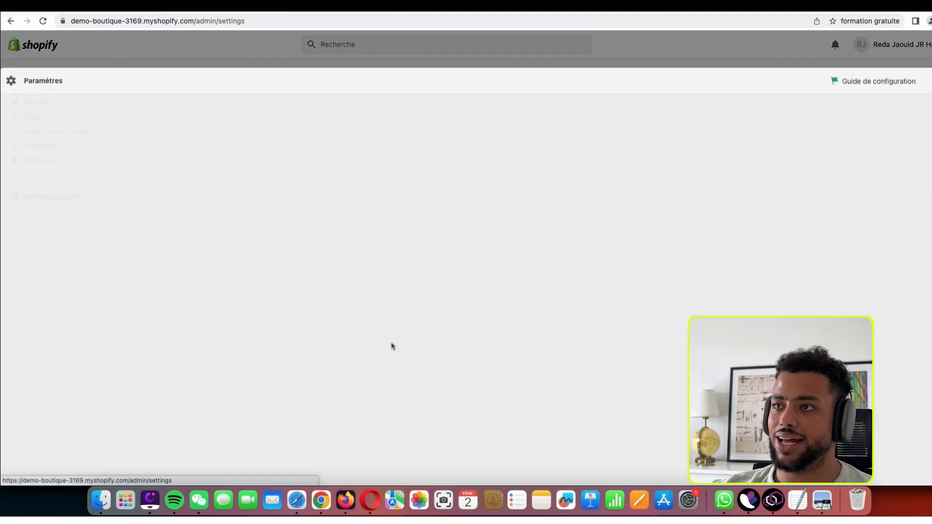
pyautogui.scroll(-2, 250, 430)
pyautogui.scroll(-3, 249, 429)
pyautogui.click(241, 289)
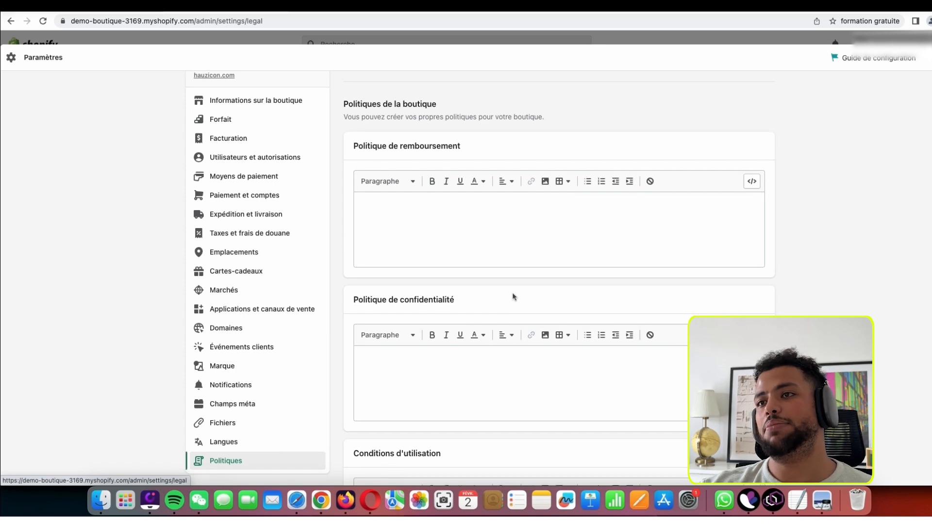
pyautogui.scroll(-5, 388, 236)
pyautogui.scroll(5, 639, 189)
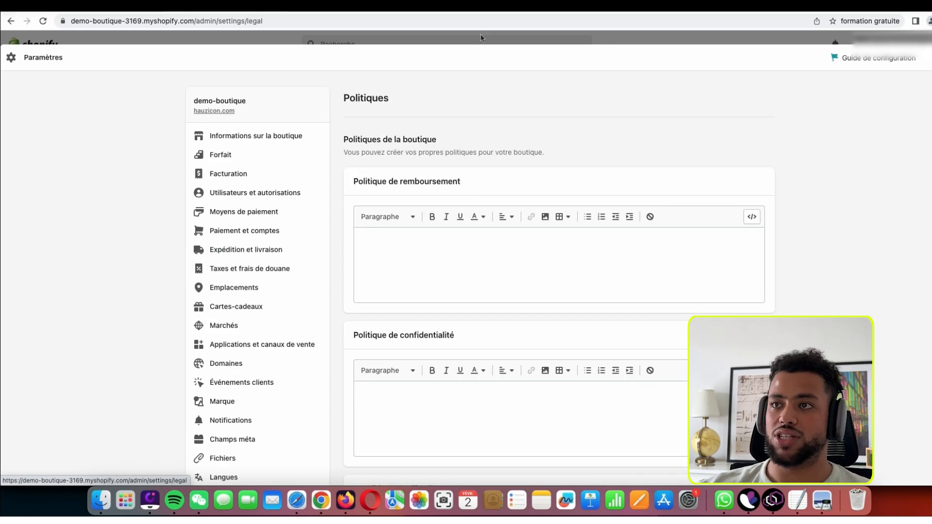
# - Search Google in a new tab for "Politique de remboursement shopify generateur" and open Shopify's free return and refund policy generator
pyautogui.press('super+t')
pyautogui.write('Politique de remboursement')
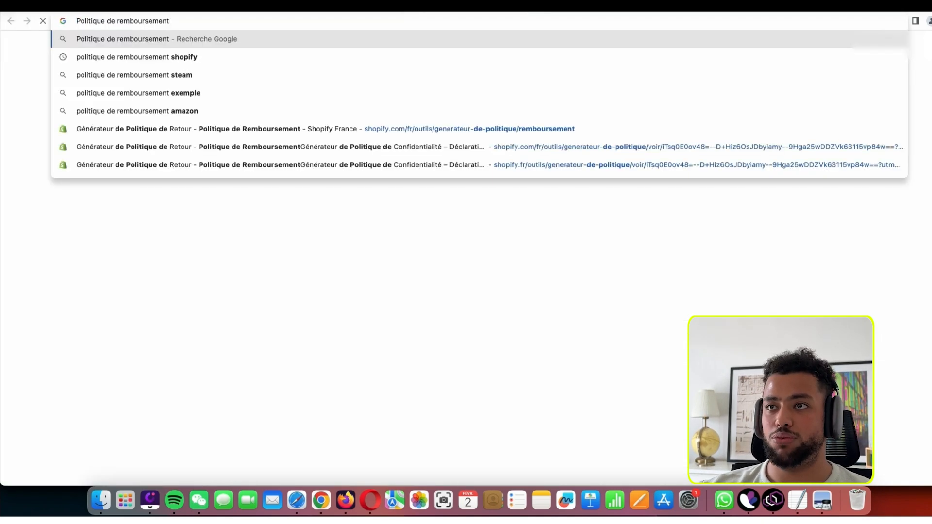
pyautogui.write(' shopi')
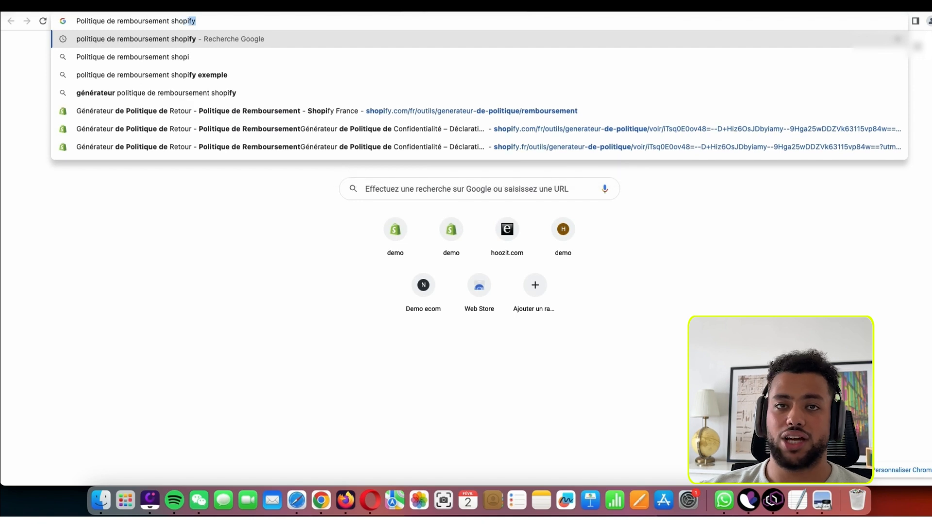
pyautogui.write('fy generateur')
pyautogui.press('Return')
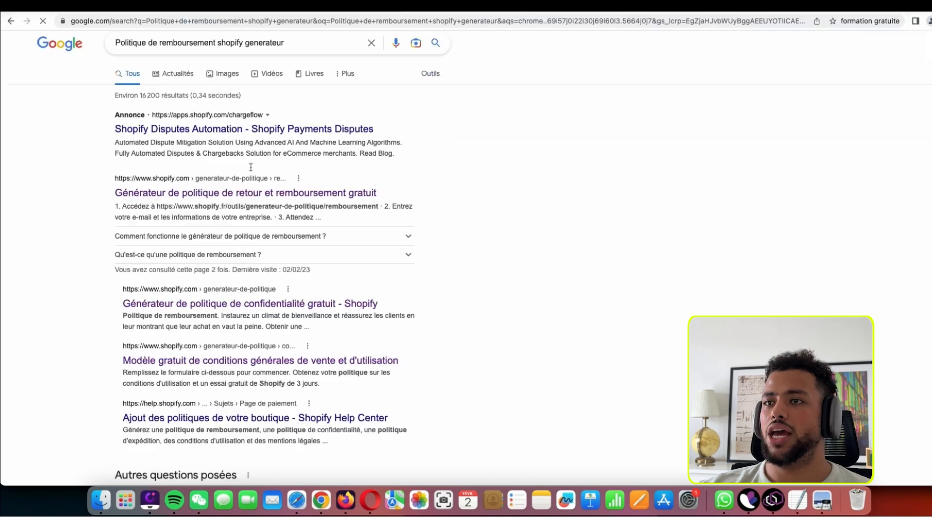
pyautogui.scroll(-2, 230, 152)
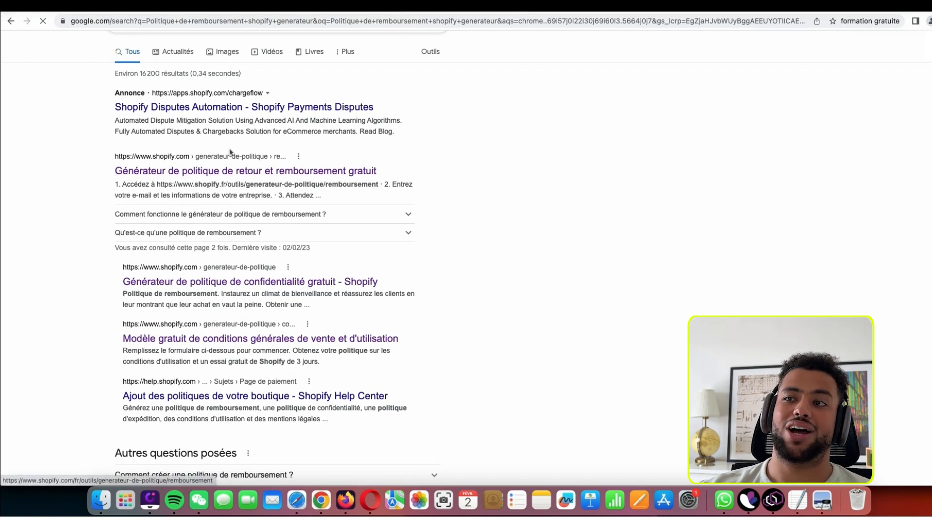
pyautogui.click(331, 154)
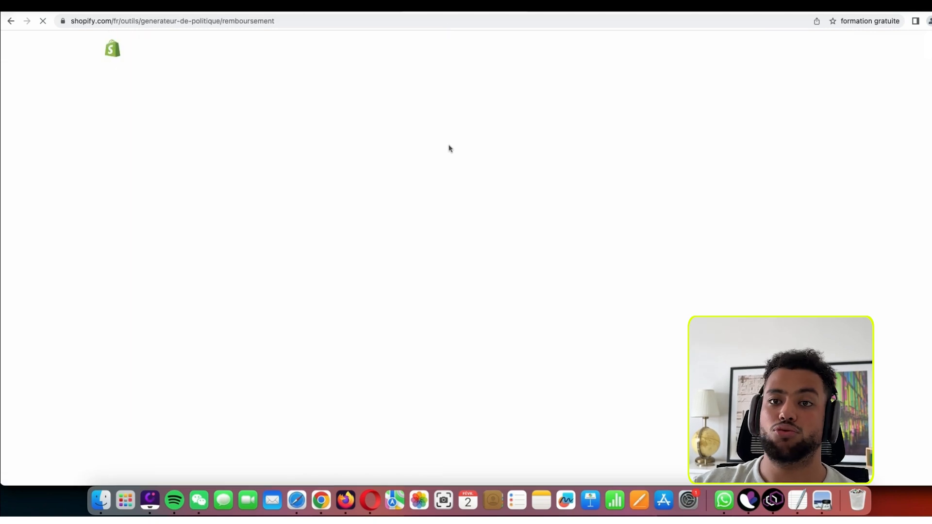
pyautogui.scroll(-10, 449, 148)
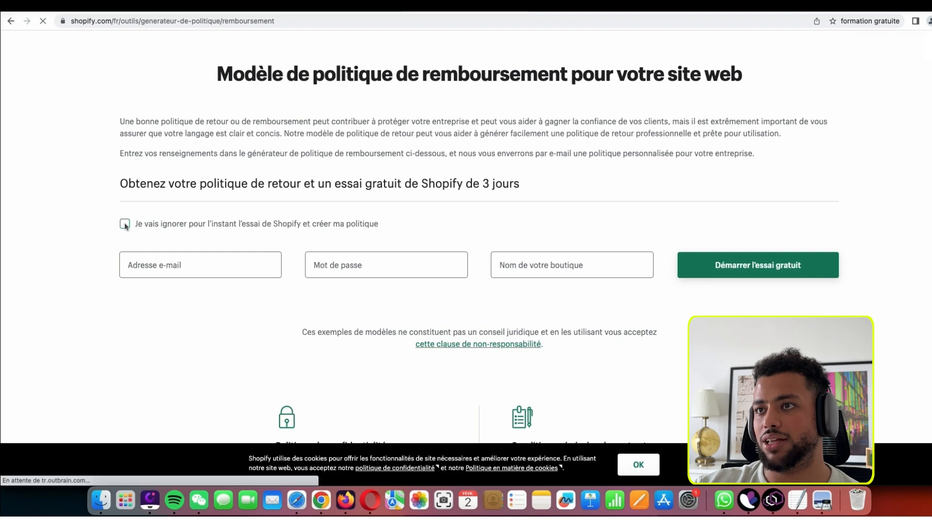
pyautogui.write('hauzicon')
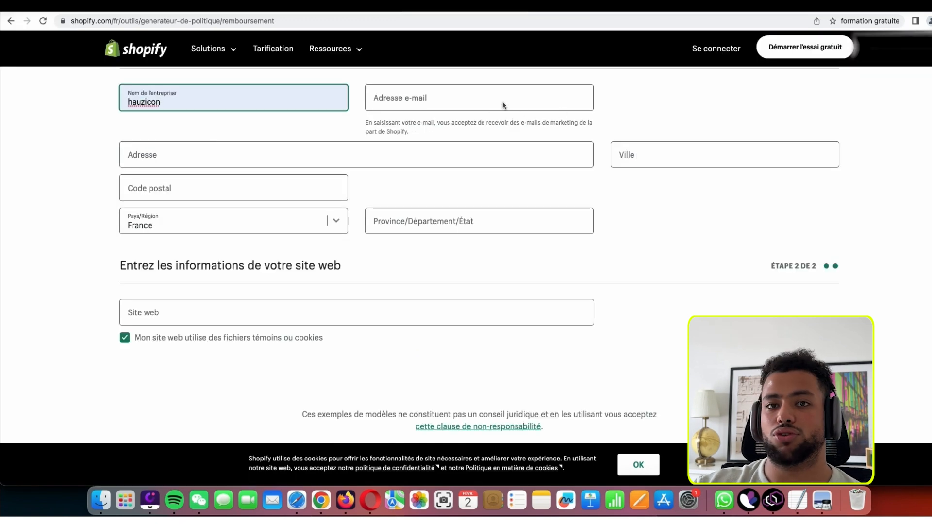
pyautogui.click(503, 106)
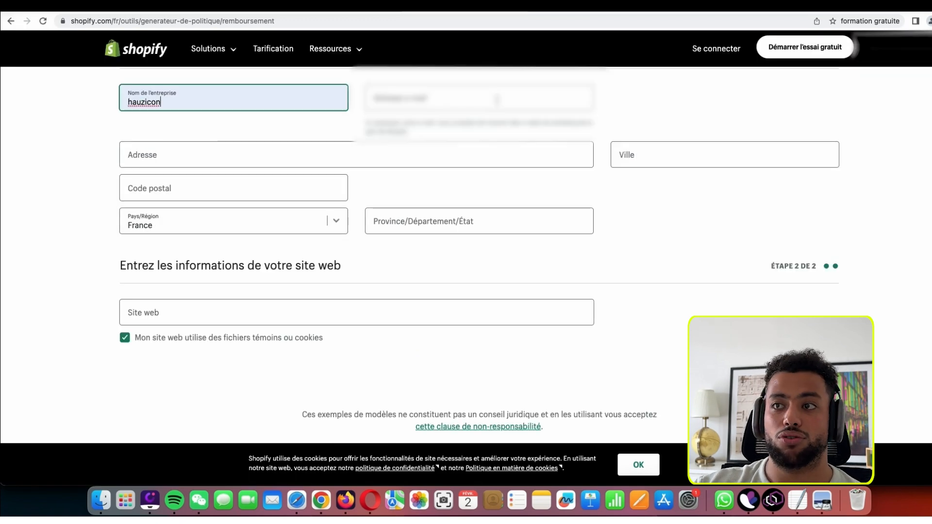
pyautogui.click(470, 126)
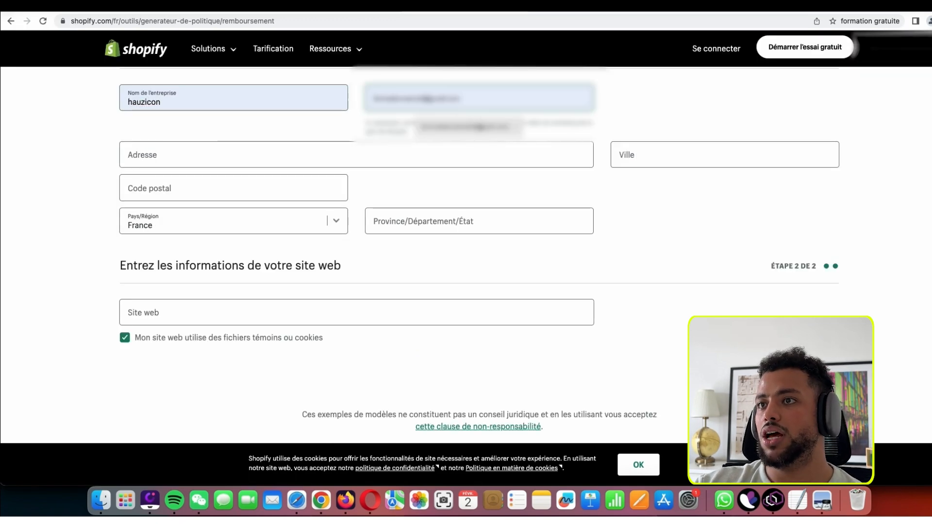
pyautogui.click(480, 128)
pyautogui.click(291, 156)
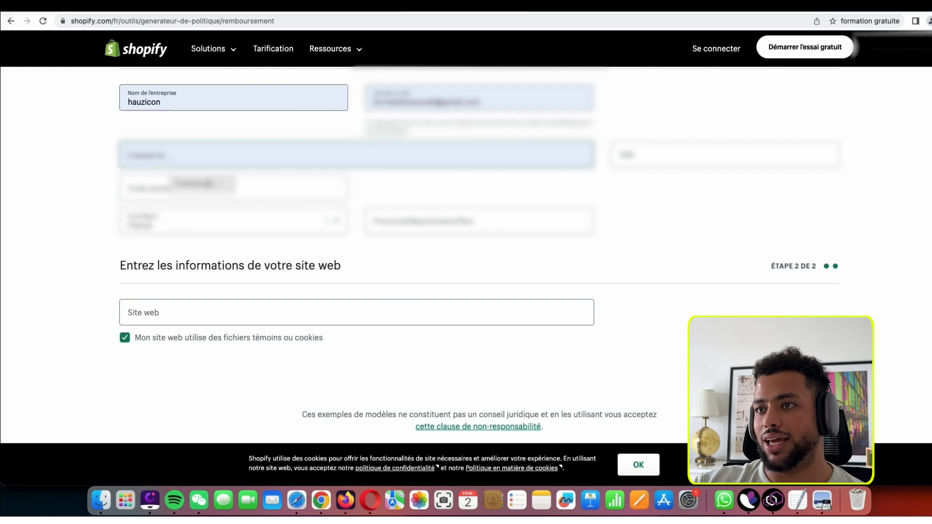
pyautogui.click(285, 180)
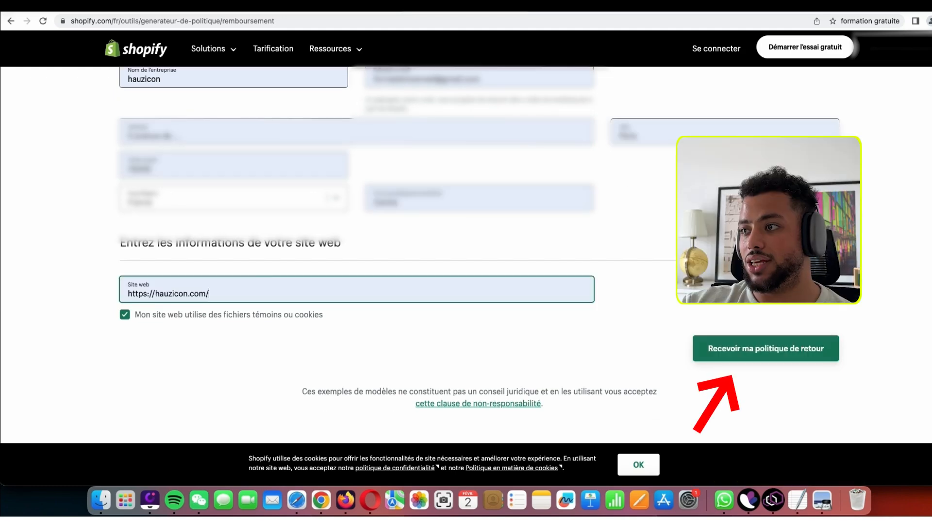
pyautogui.click(783, 349)
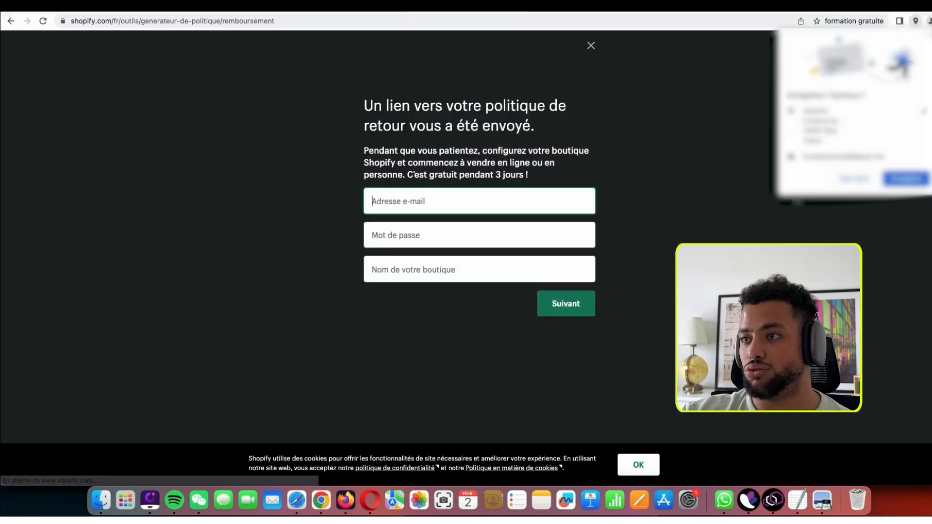
pyautogui.click(590, 45)
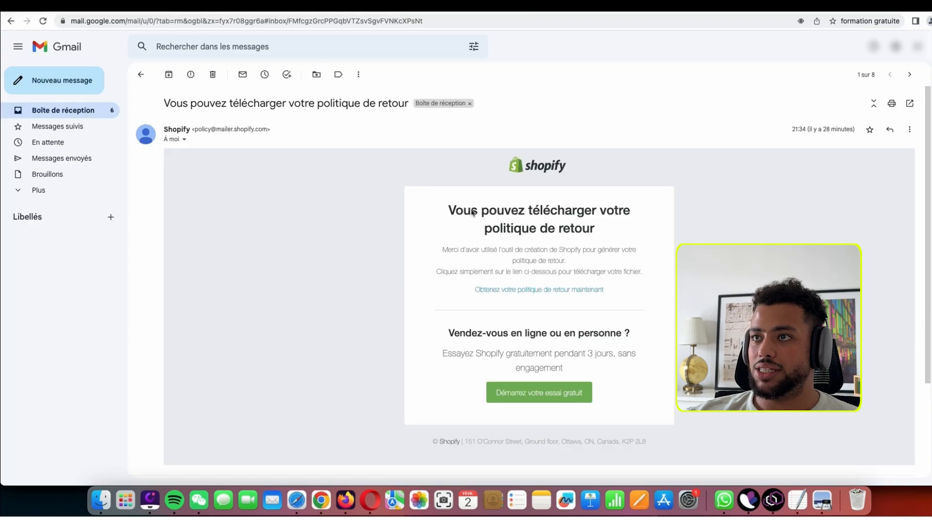
# - Open the return policy from Shopify's e-mail and paste its text into the store's Politique de remboursement field
pyautogui.click(527, 290)
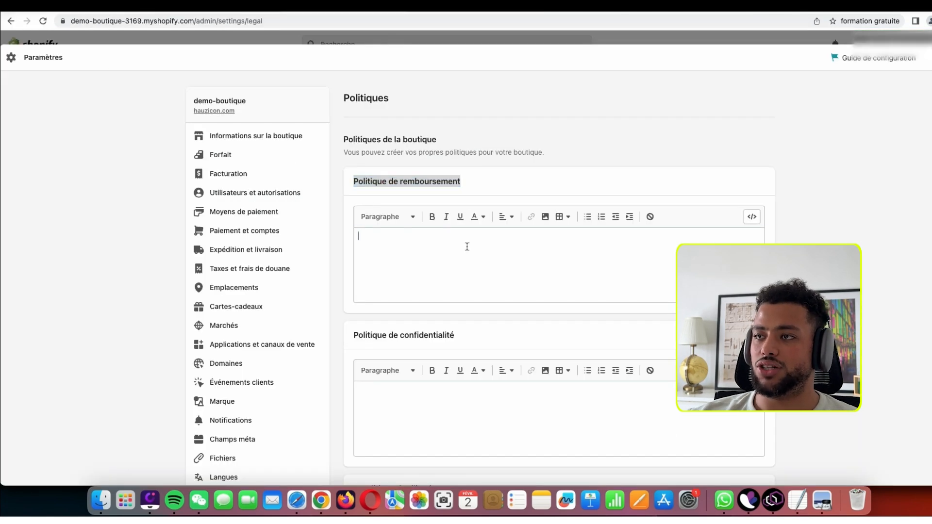
pyautogui.click(453, 244)
pyautogui.press('super+v')
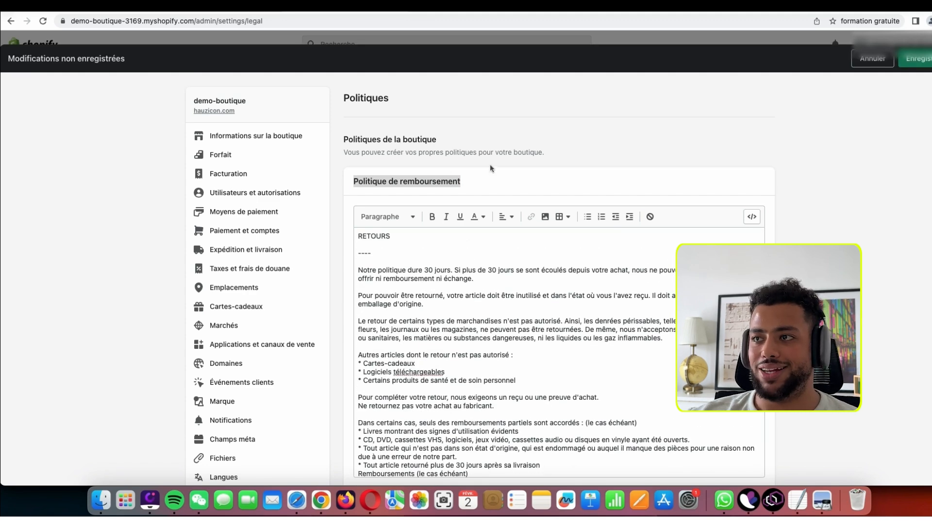
pyautogui.scroll(-6, 490, 169)
pyautogui.scroll(6, 490, 168)
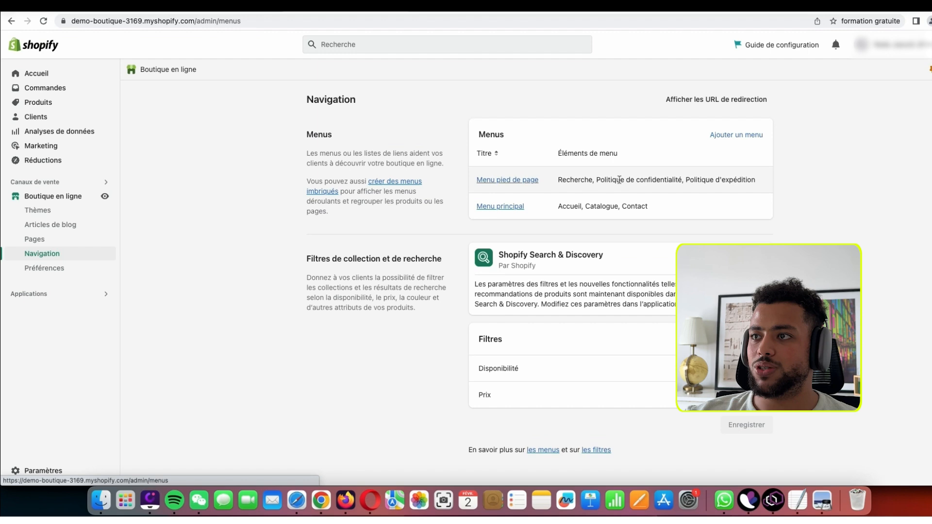
# - Add a "Conditions d'utilisation" item linked to Terms of Service to the Menu pied de page menu, save it and check the storefront
pyautogui.click(521, 183)
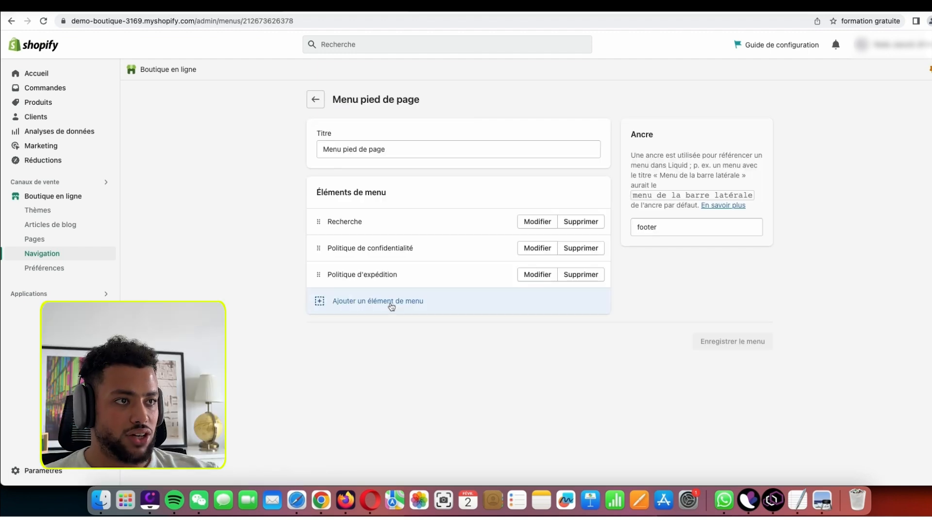
pyautogui.click(389, 305)
pyautogui.click(880, 153)
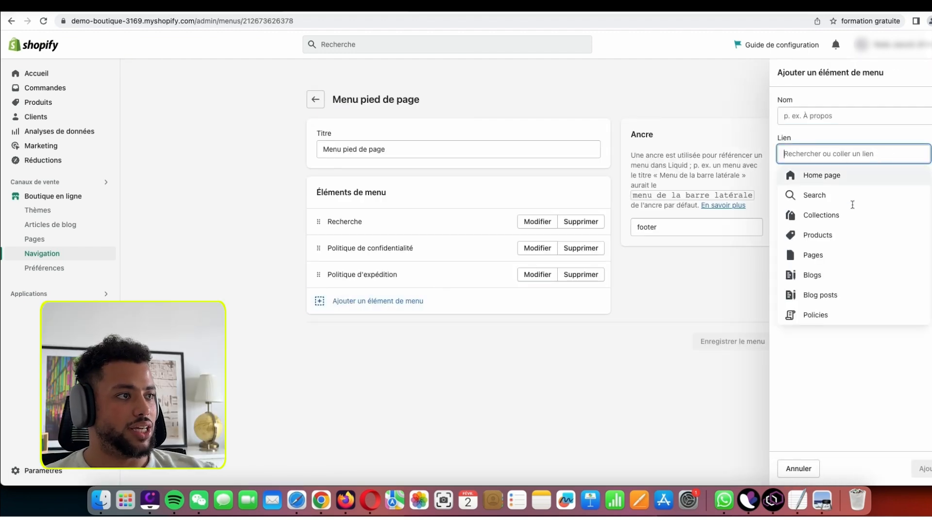
pyautogui.click(847, 315)
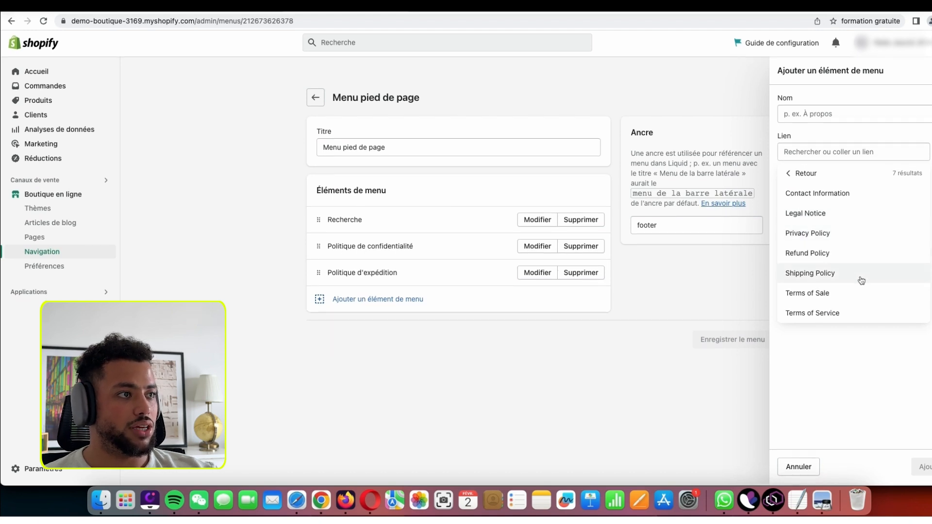
pyautogui.click(852, 310)
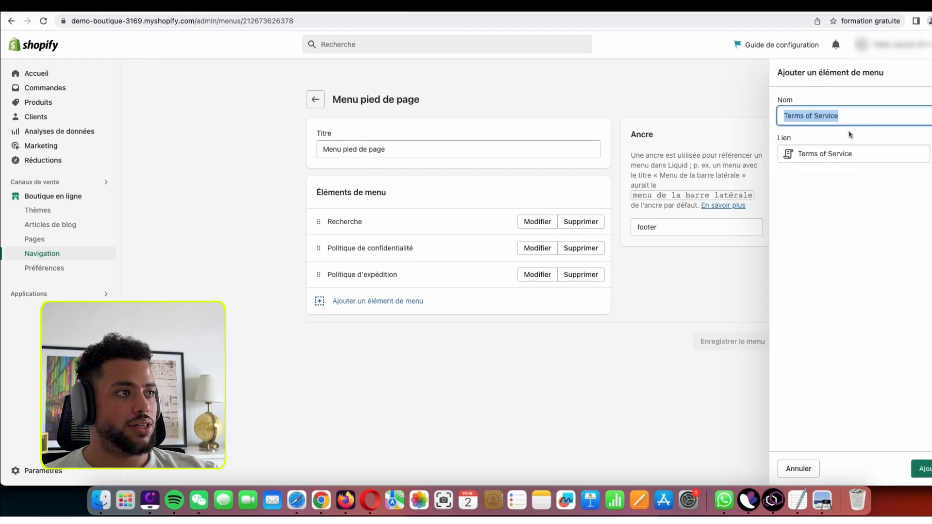
pyautogui.tripleClick(849, 116)
pyautogui.write("Conditions d'utilisation")
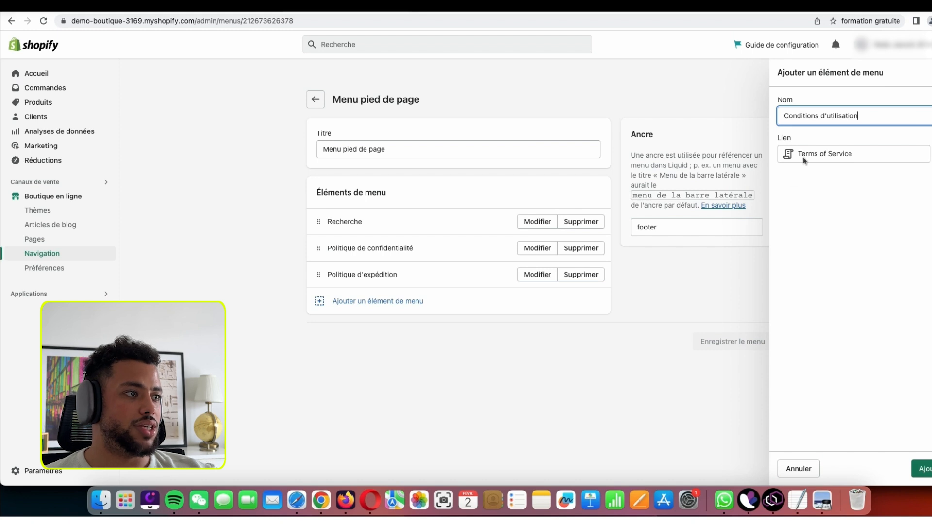
pyautogui.click(920, 469)
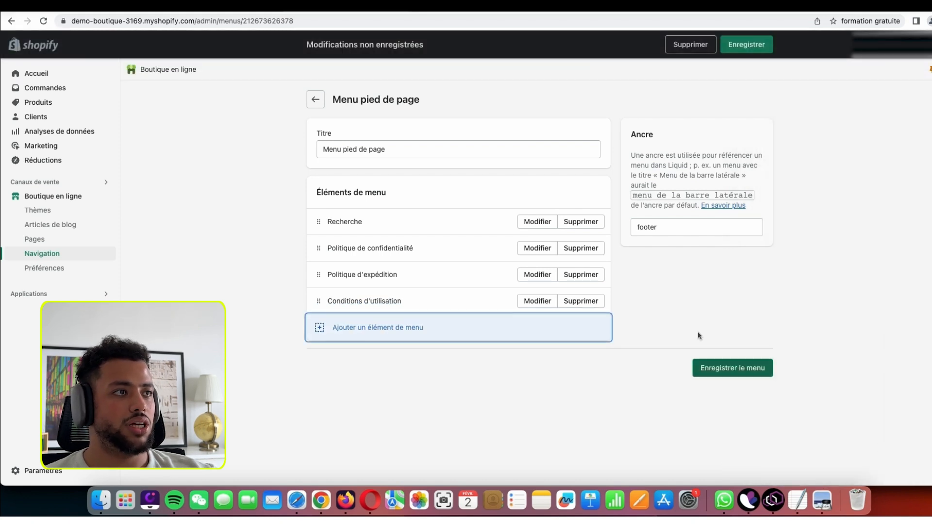
pyautogui.click(748, 41)
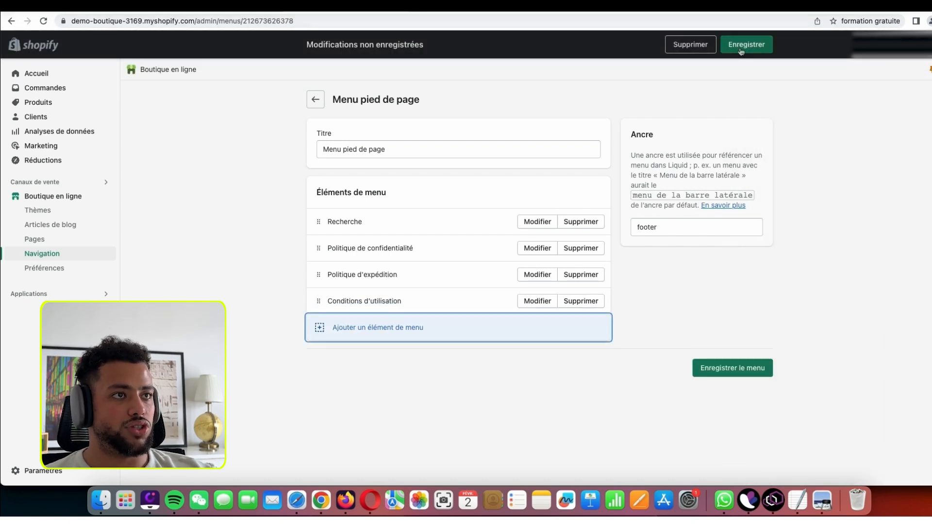
pyautogui.click(100, 197)
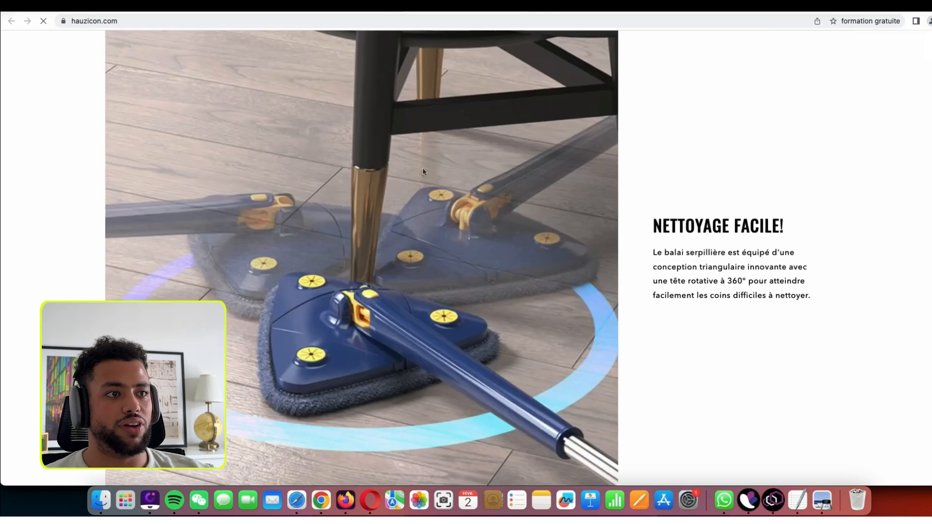
pyautogui.scroll(-15, 423, 169)
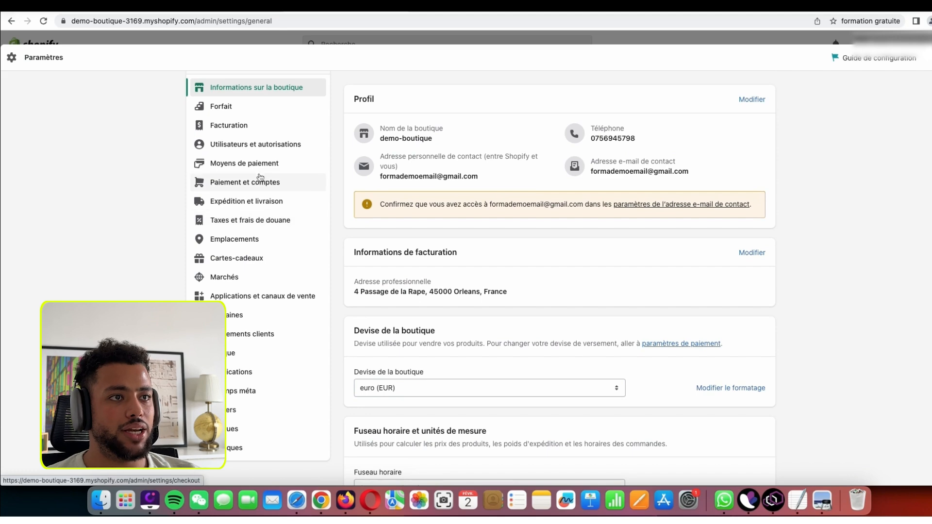
# - Open the Shopify Payments account setup from the payment settings, look over the personal details form and go back
pyautogui.click(265, 184)
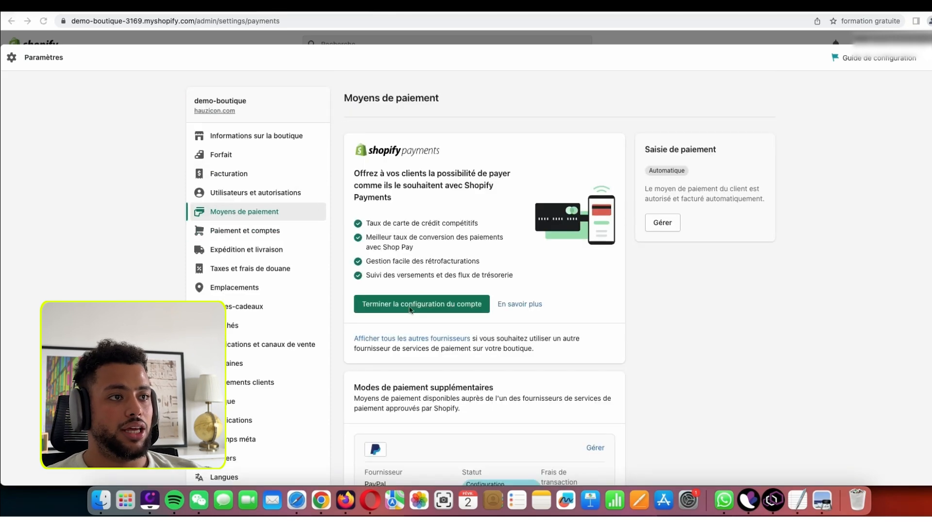
pyautogui.click(423, 305)
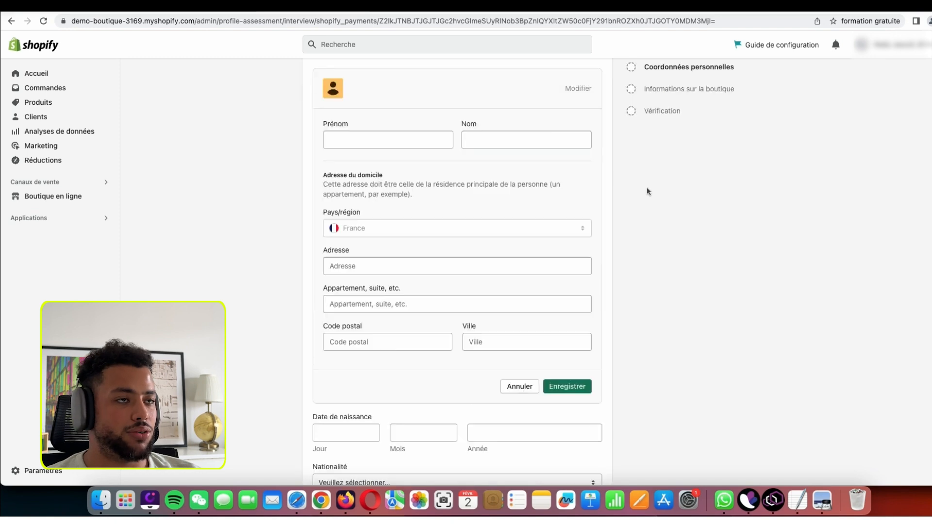
pyautogui.scroll(-5, 537, 316)
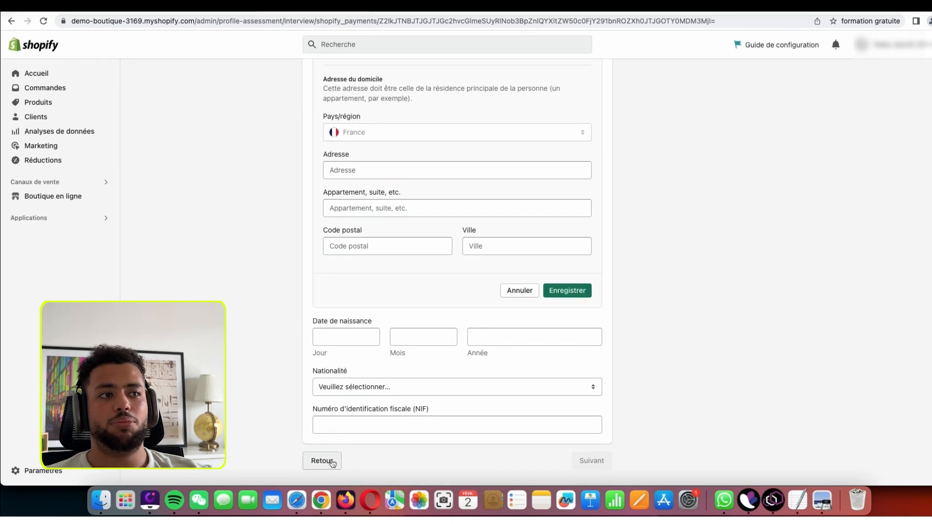
pyautogui.click(327, 462)
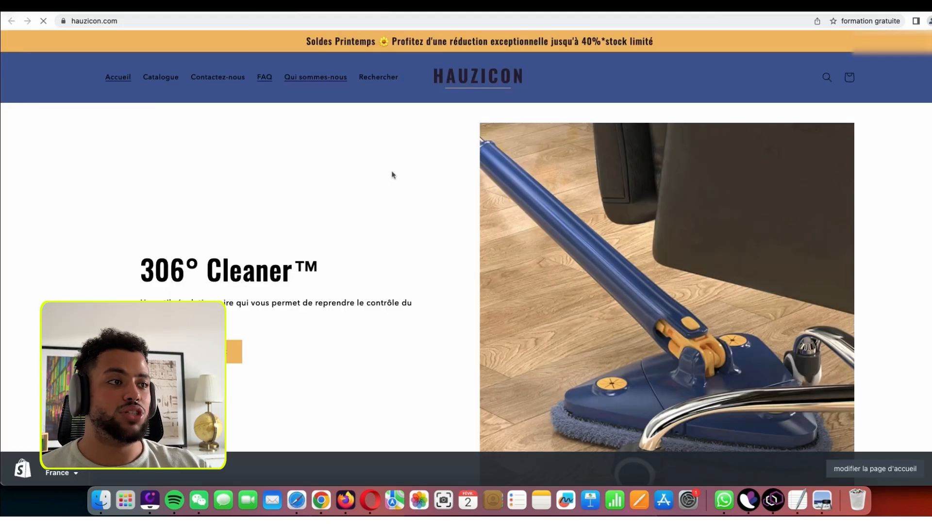
# - Review the live home page from the header and product banner down to the newsletter and footer sections
pyautogui.scroll(-1, 506, 118)
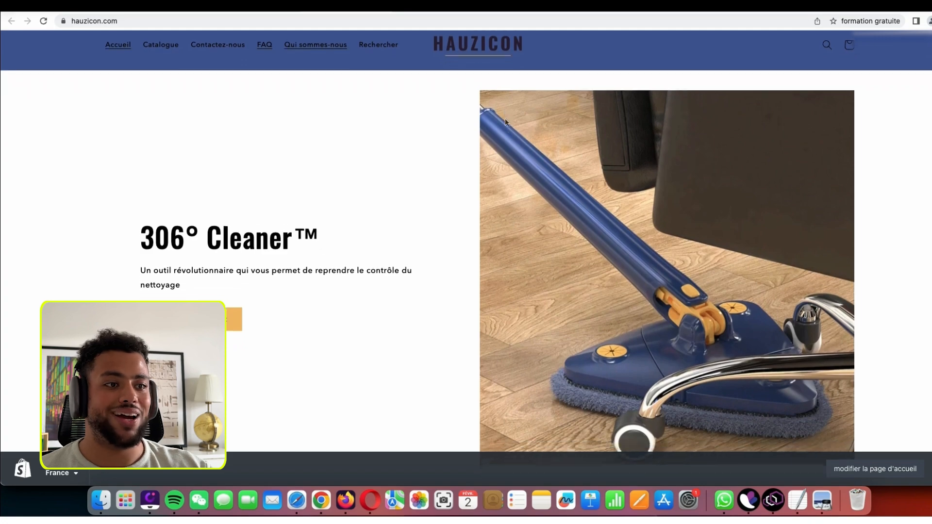
pyautogui.scroll(2, 505, 122)
pyautogui.scroll(-2, 775, 115)
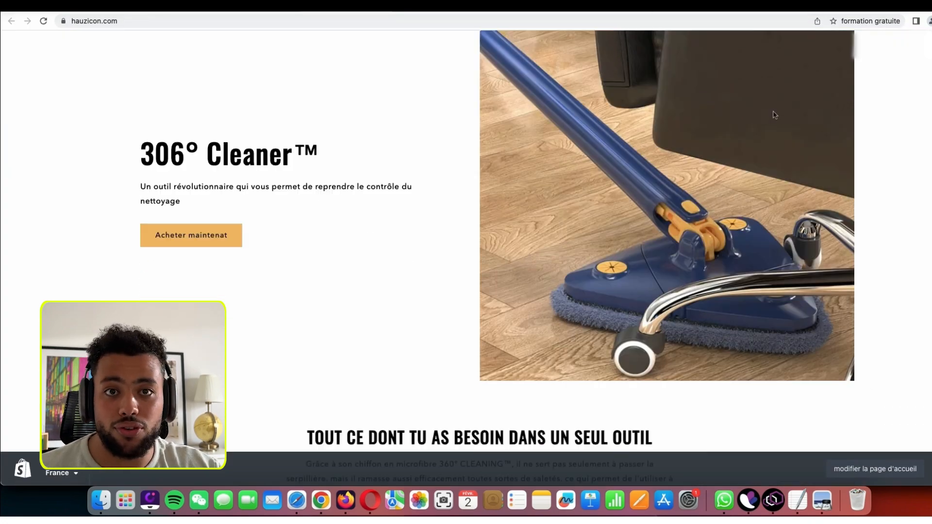
pyautogui.scroll(-15, 776, 115)
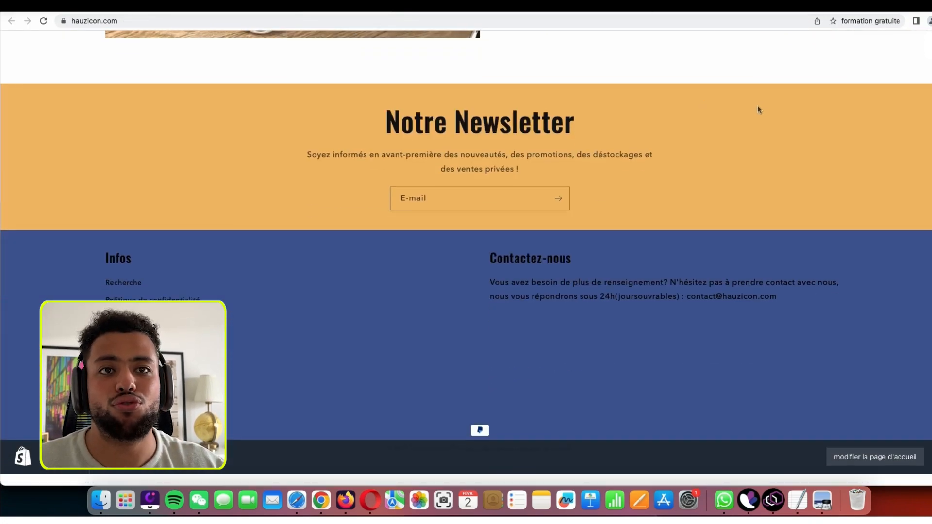
pyautogui.scroll(2, 596, 98)
pyautogui.scroll(-1, 683, 138)
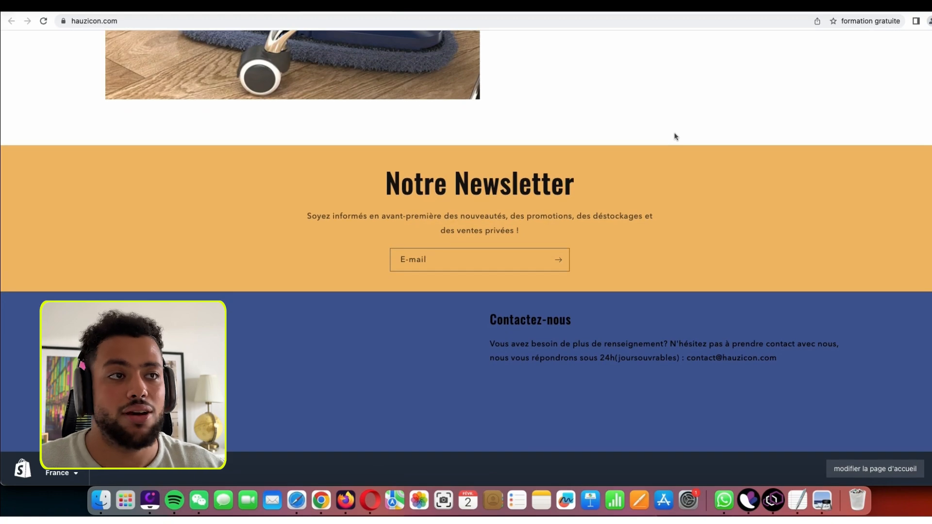
pyautogui.scroll(10, 676, 136)
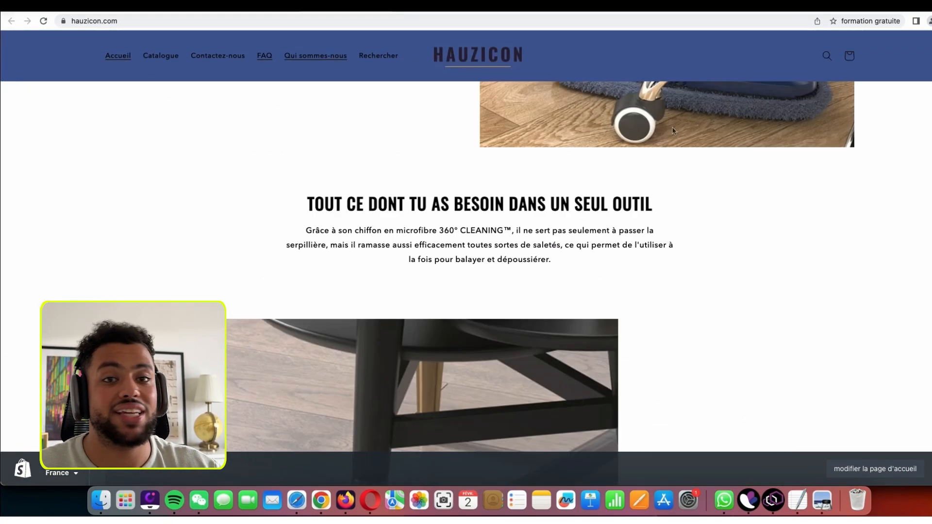
pyautogui.scroll(5, 673, 130)
# - Open the 306° Cleaner™ product page and review it down to the footer, expanding the Caractéristique and Garantie sections
pyautogui.click(747, 176)
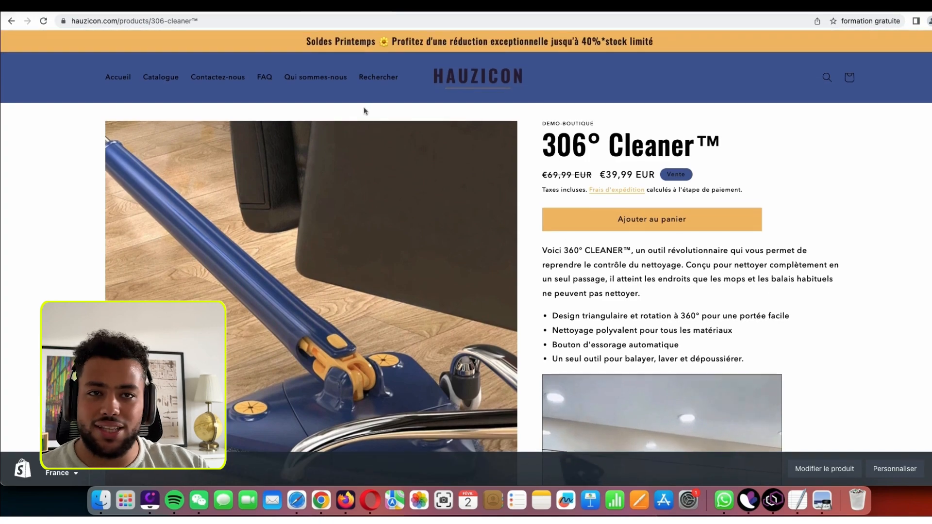
pyautogui.scroll(-15, 445, 126)
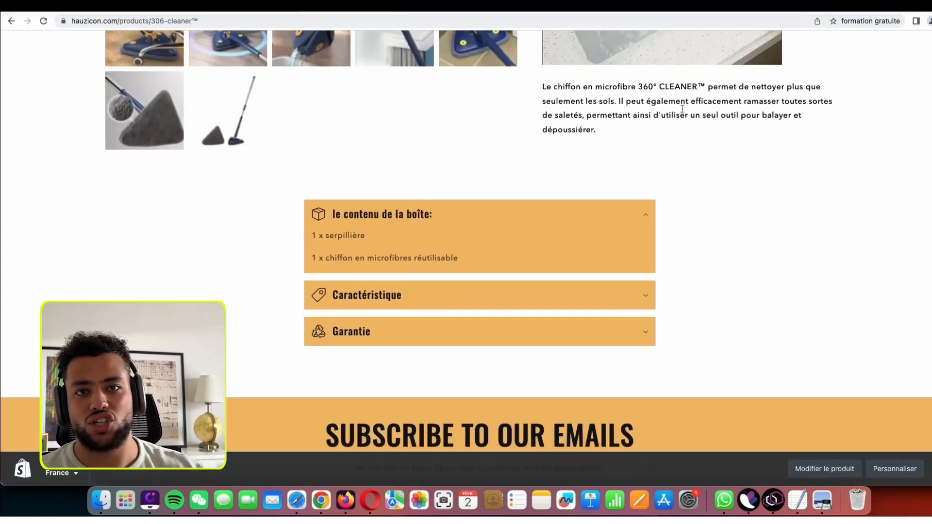
pyautogui.scroll(-4, 682, 109)
pyautogui.click(502, 146)
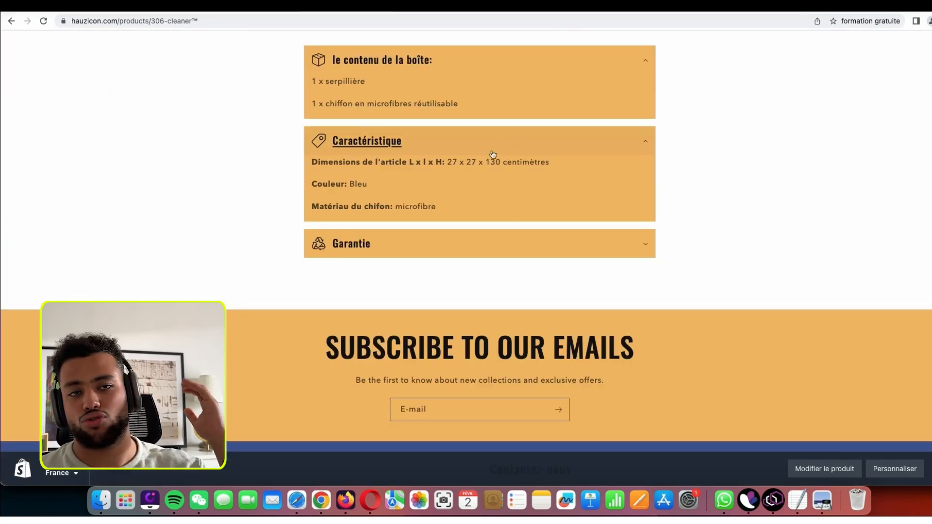
pyautogui.click(498, 243)
pyautogui.scroll(-5, 500, 243)
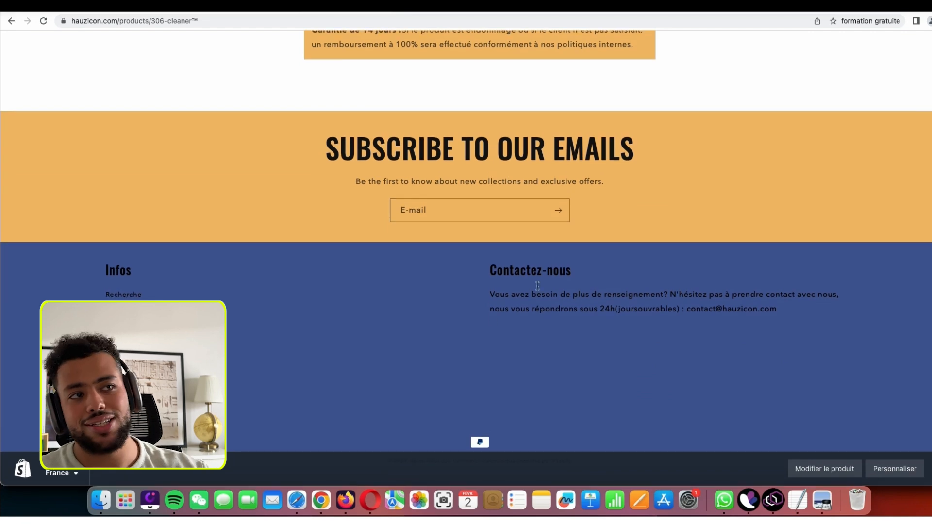